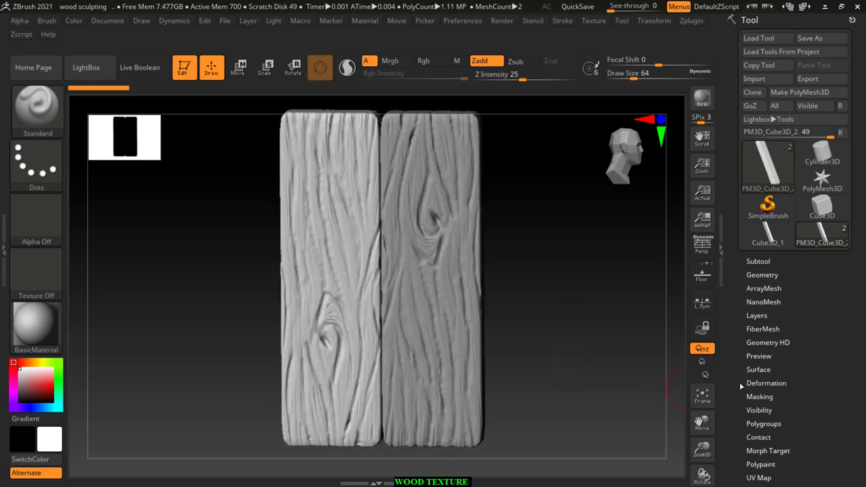
Step: Insert a Plane3D mesh as the new subtool PM3D_Plane3D1 beside the two plank subtools
{"action": "left_click", "coordinate": [757, 260]}
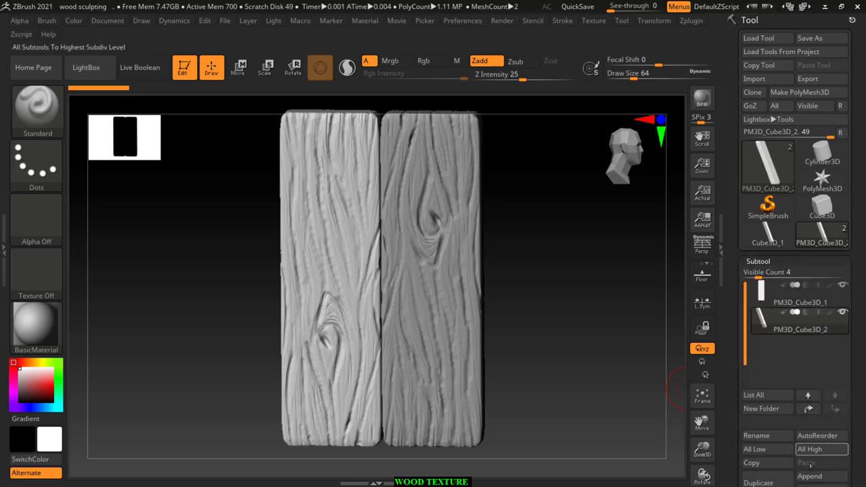
{"action": "left_click_drag", "start_coordinate": [734, 384], "coordinate": [732, 308]}
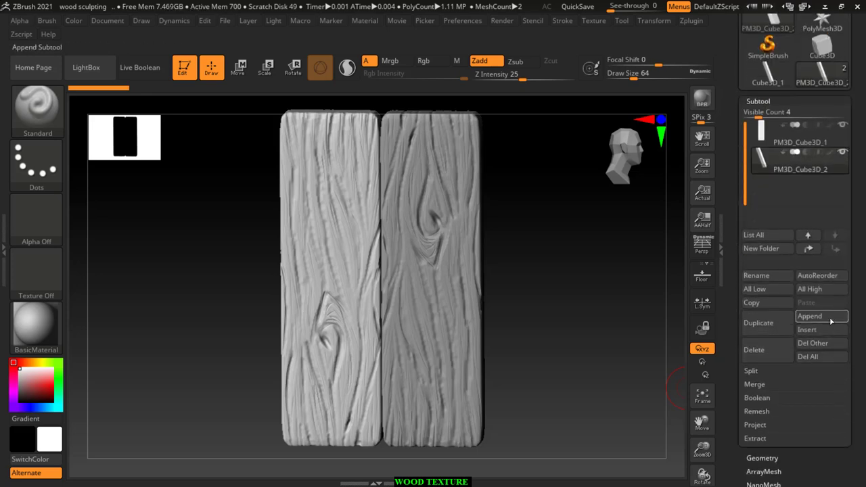
{"action": "left_click", "coordinate": [831, 321]}
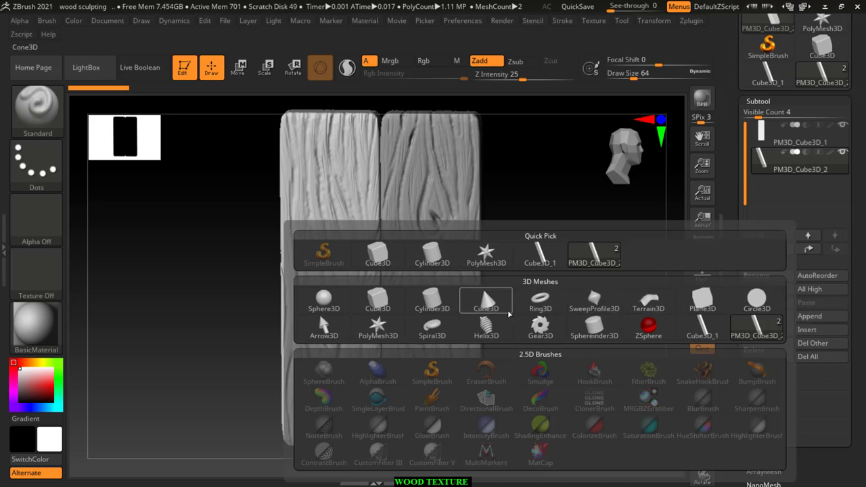
{"action": "mouse_move", "coordinate": [822, 329]}
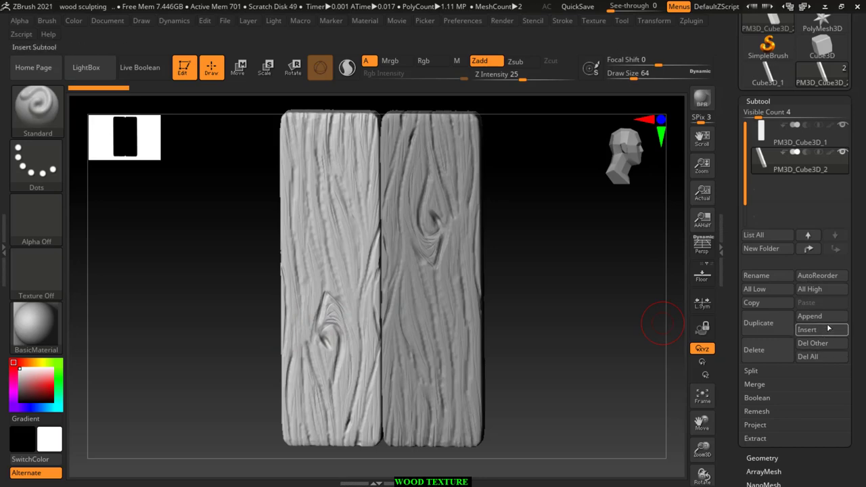
{"action": "left_click", "coordinate": [828, 327]}
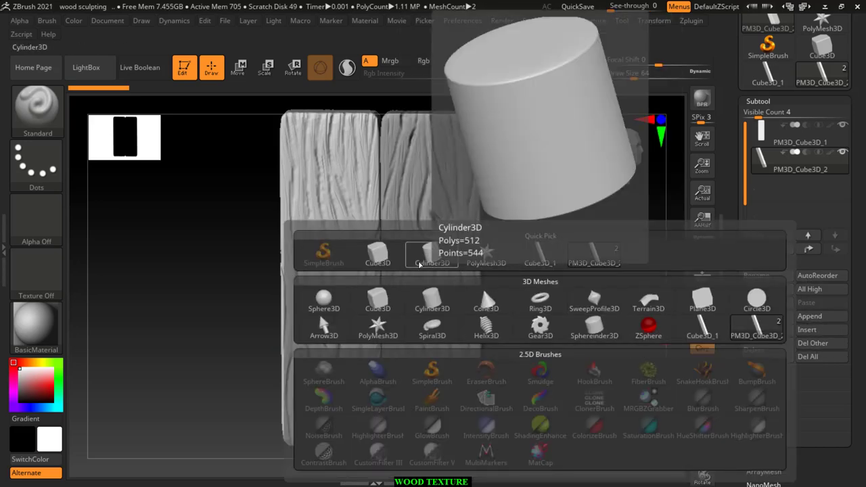
{"action": "mouse_move", "coordinate": [594, 300]}
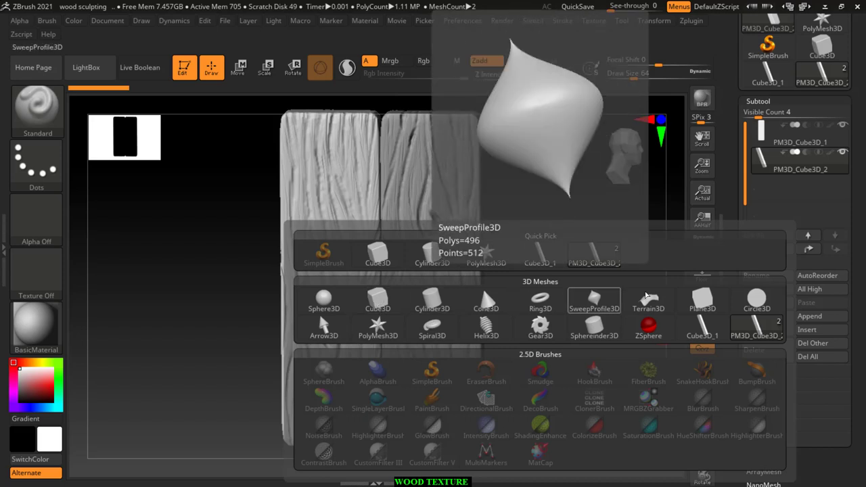
{"action": "left_click", "coordinate": [702, 301]}
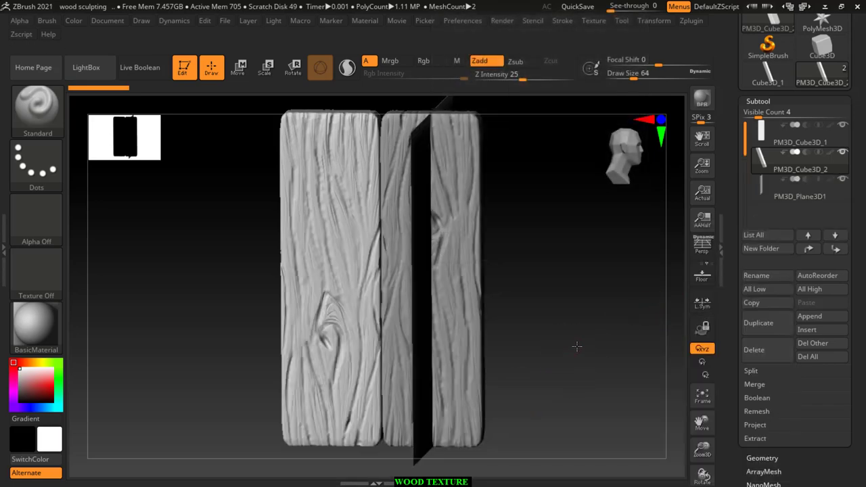
Step: Make the new plane the active subtool and show its Deformation settings
{"action": "left_click_drag", "start_coordinate": [576, 347], "coordinate": [548, 349]}
{"action": "left_click_drag", "start_coordinate": [595, 335], "coordinate": [615, 332]}
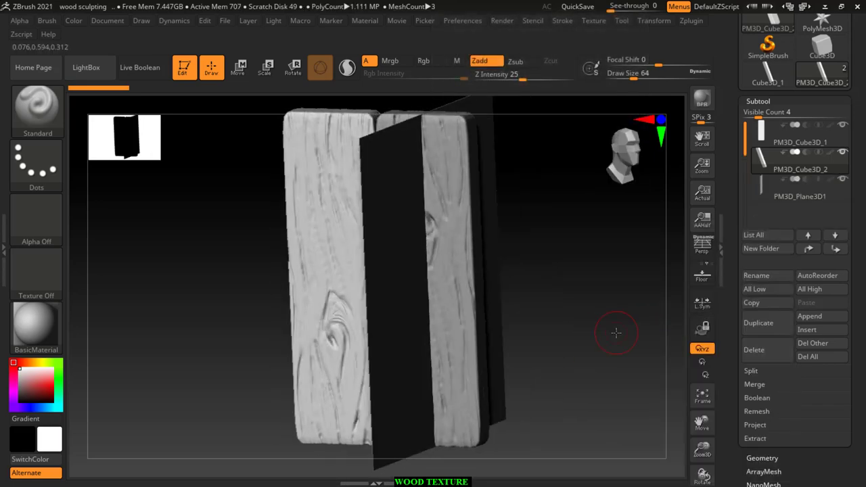
{"action": "key", "text": "Down"}
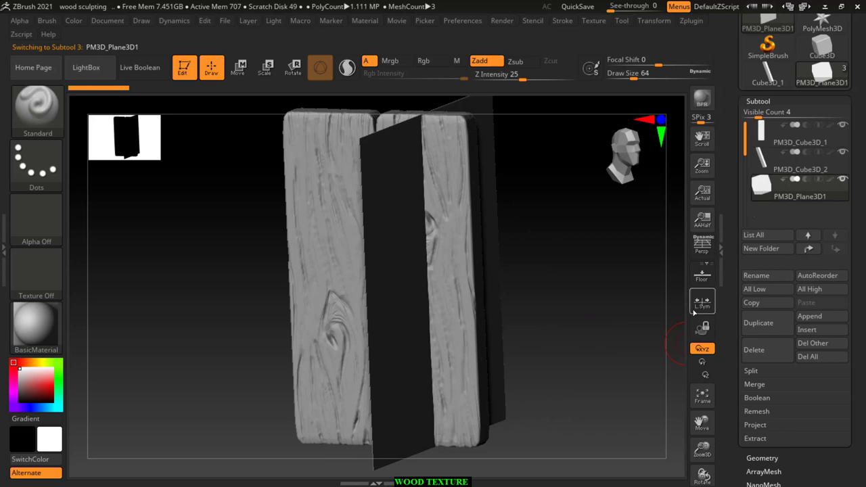
{"action": "scroll", "coordinate": [794, 203], "scroll_direction": "down", "scroll_amount": 5}
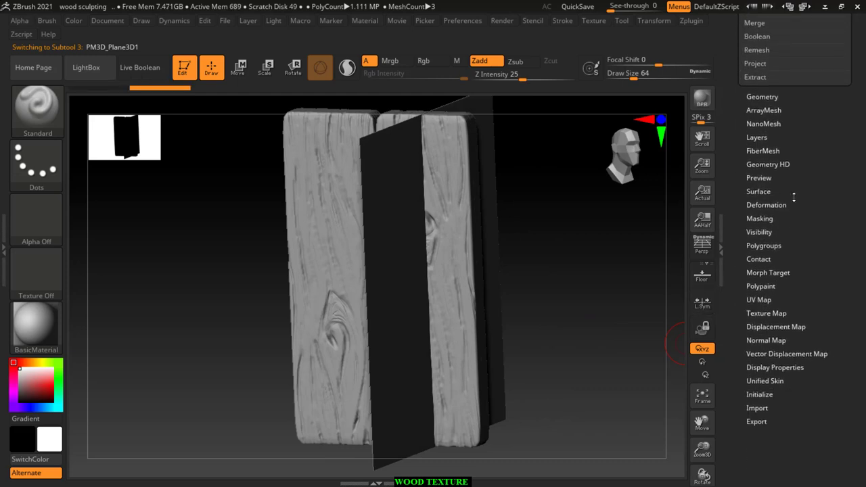
{"action": "left_click", "coordinate": [773, 206]}
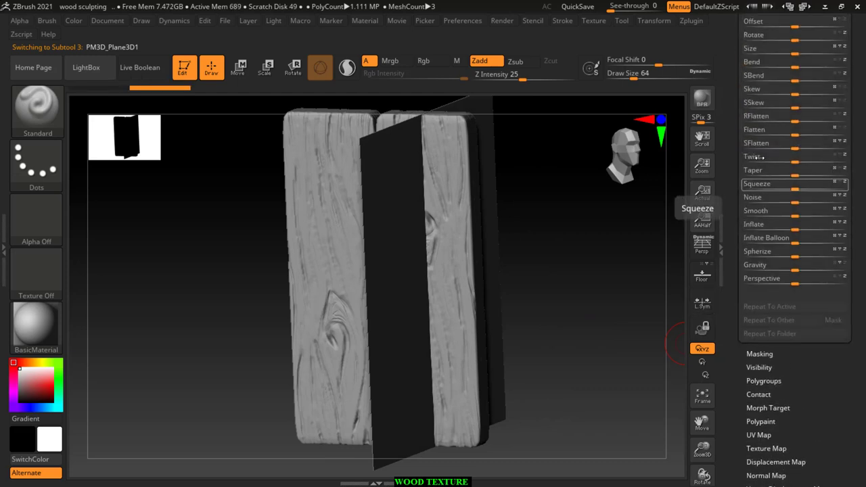
{"action": "scroll", "coordinate": [758, 125], "scroll_direction": "up", "scroll_amount": 3}
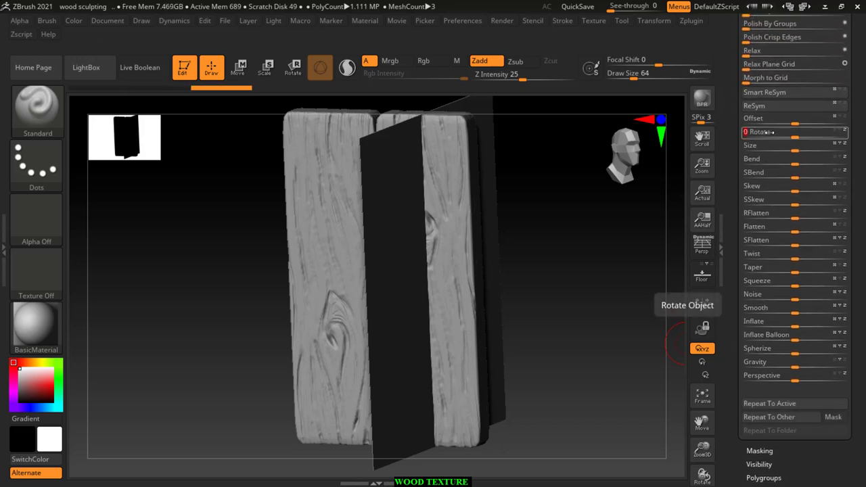
Step: Rotate the plane by -90 degrees to face front, then view the boards head-on
{"action": "left_click_drag", "start_coordinate": [800, 137], "coordinate": [845, 132]}
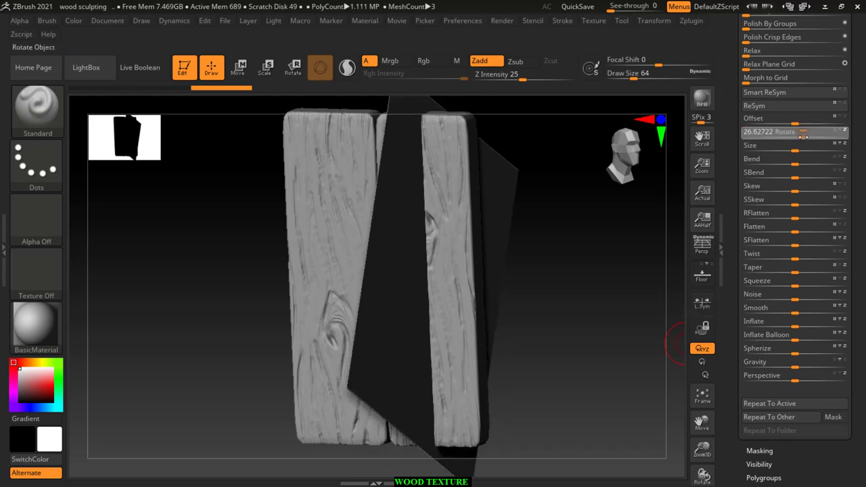
{"action": "key", "text": "ctrl+z"}
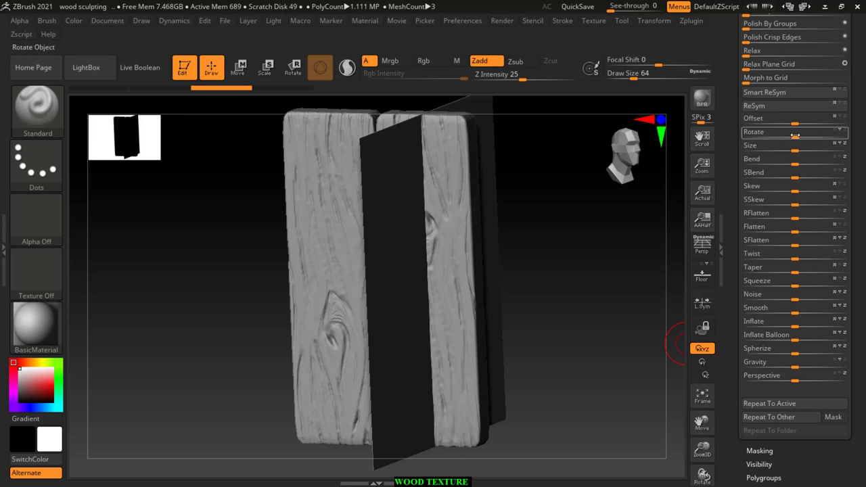
{"action": "left_click_drag", "start_coordinate": [795, 135], "coordinate": [785, 135]}
{"action": "key", "text": "ctrl+z"}
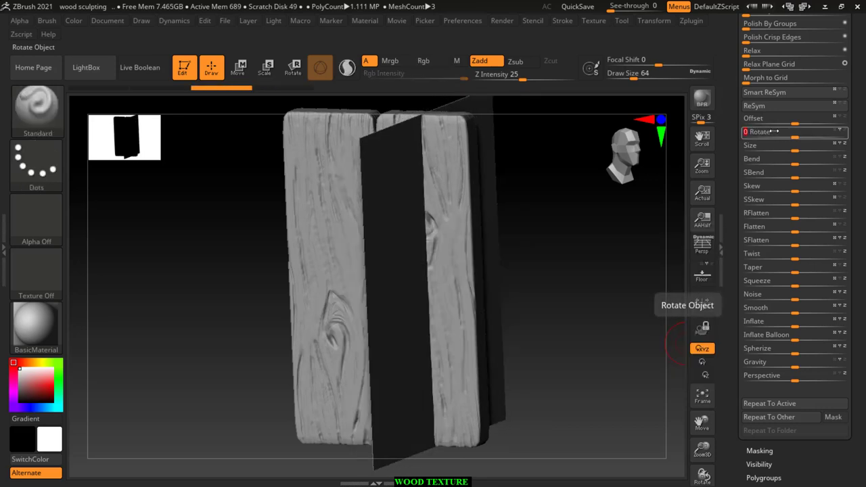
{"action": "type", "text": "-90"}
{"action": "key", "text": "Return"}
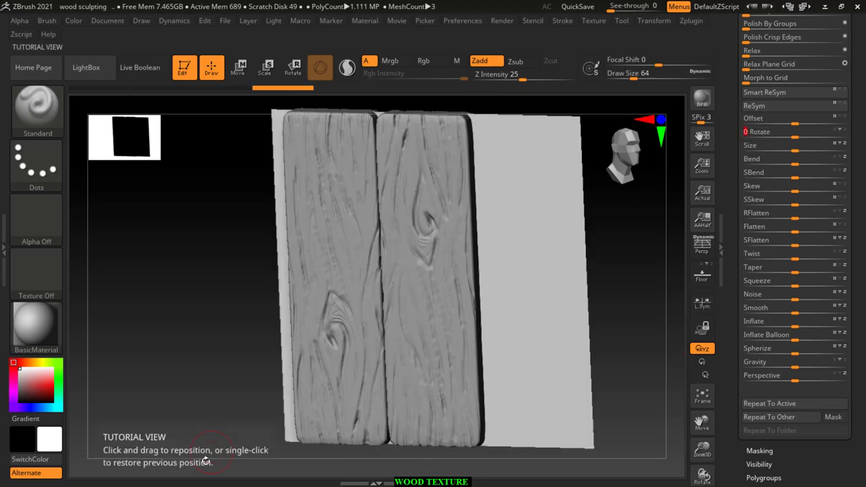
{"action": "mouse_move", "coordinate": [615, 304]}
{"action": "left_mouse_down"}
{"action": "mouse_move", "coordinate": [636, 343]}
{"action": "mouse_move", "coordinate": [618, 319]}
{"action": "mouse_move", "coordinate": [561, 329]}
{"action": "left_mouse_up"}
Step: Move the plane along X to the right of the planks and return to Draw mode
{"action": "left_click", "coordinate": [238, 67]}
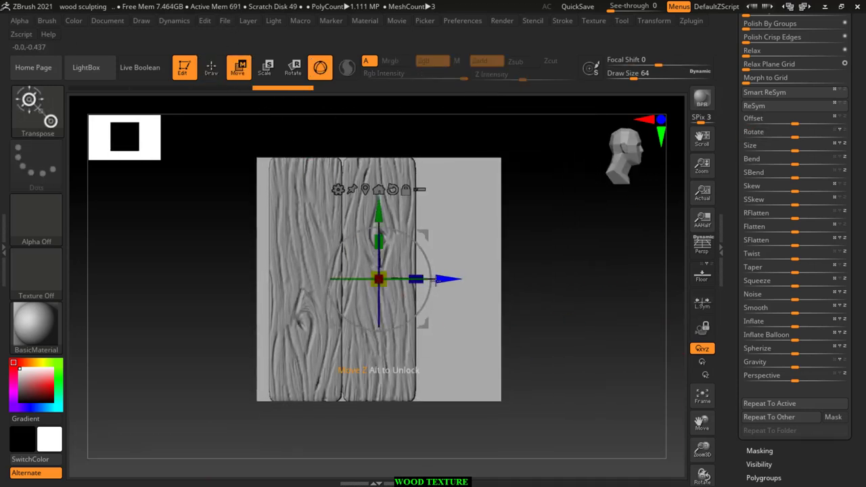
{"action": "mouse_move", "coordinate": [442, 279]}
{"action": "left_mouse_down"}
{"action": "mouse_move", "coordinate": [633, 279]}
{"action": "mouse_move", "coordinate": [605, 279]}
{"action": "left_mouse_up"}
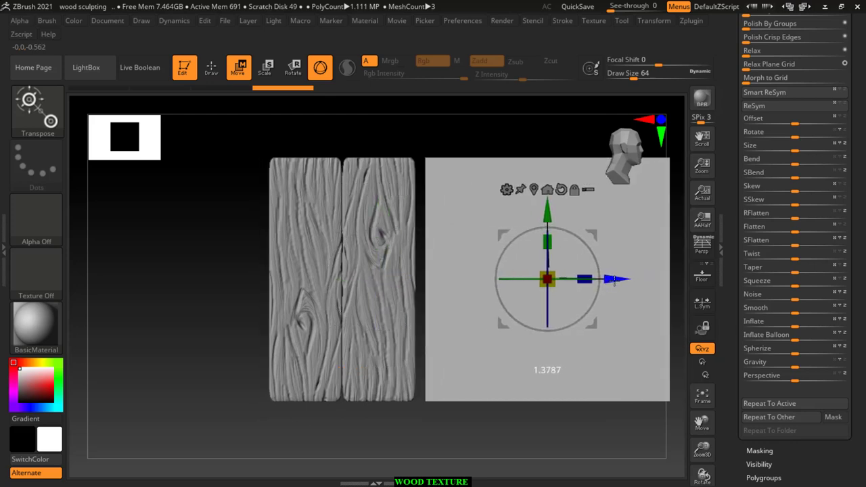
{"action": "left_click", "coordinate": [211, 71]}
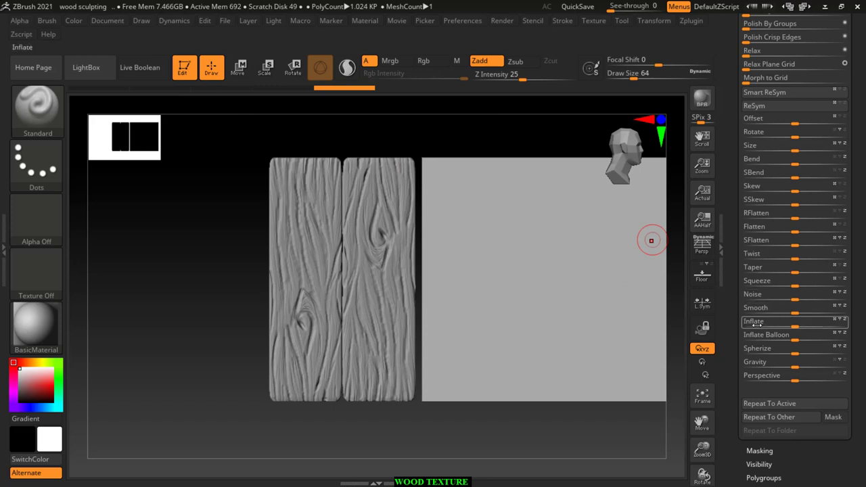
{"action": "scroll", "coordinate": [734, 248], "scroll_direction": "down", "scroll_amount": 5}
{"action": "scroll", "coordinate": [735, 247], "scroll_direction": "down", "scroll_amount": 1}
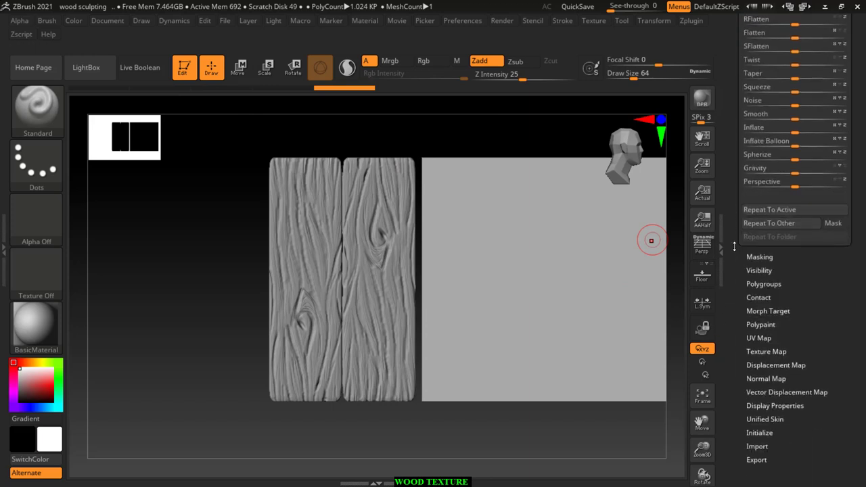
{"action": "scroll", "coordinate": [734, 247], "scroll_direction": "up", "scroll_amount": 1}
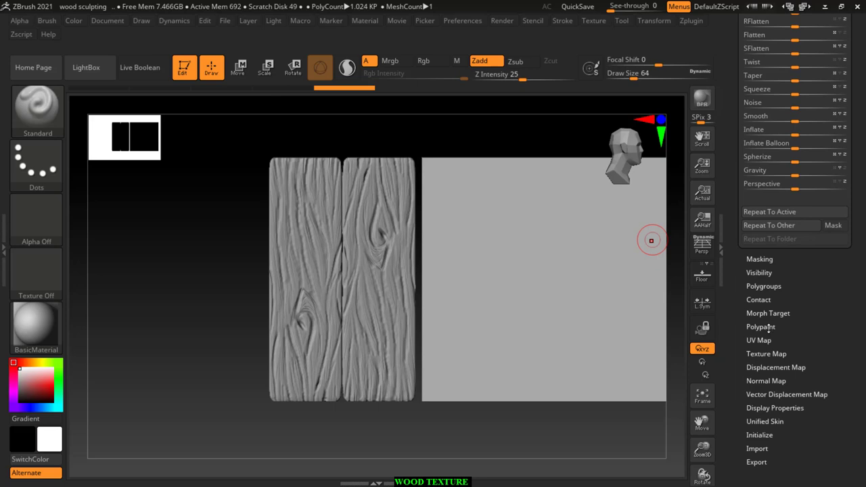
{"action": "scroll", "coordinate": [767, 351], "scroll_direction": "down", "scroll_amount": 10}
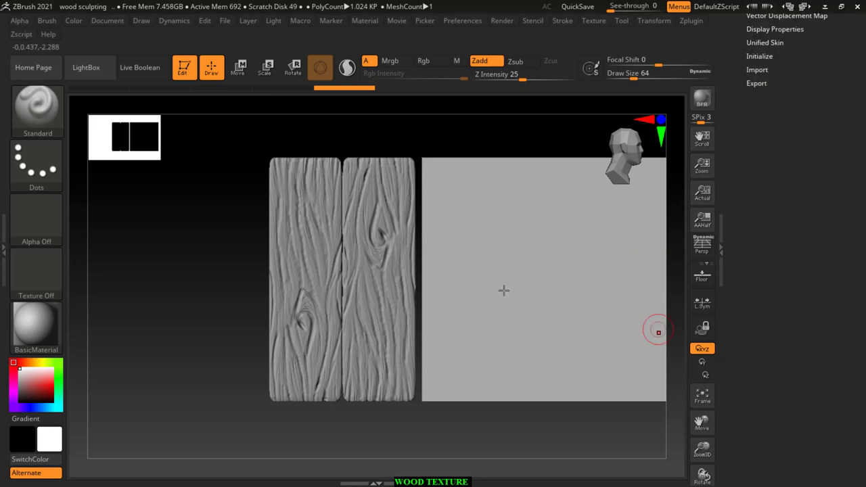
Step: Import WOOD.jpg into the Texture palette as a colour reference
{"action": "left_click", "coordinate": [37, 270]}
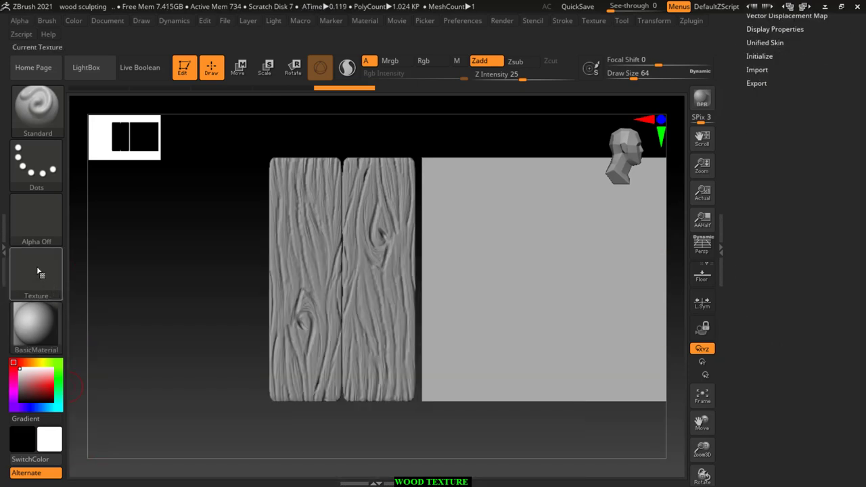
{"action": "left_click", "coordinate": [37, 270]}
{"action": "left_click", "coordinate": [91, 461]}
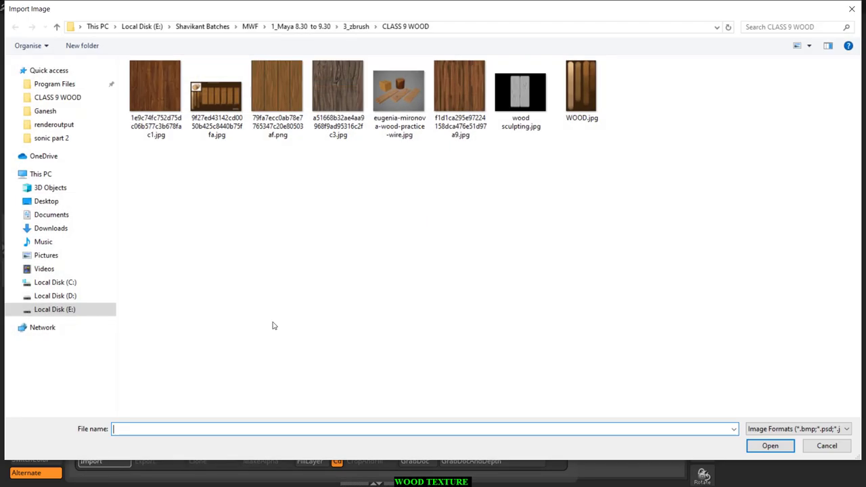
{"action": "double_click", "coordinate": [579, 92]}
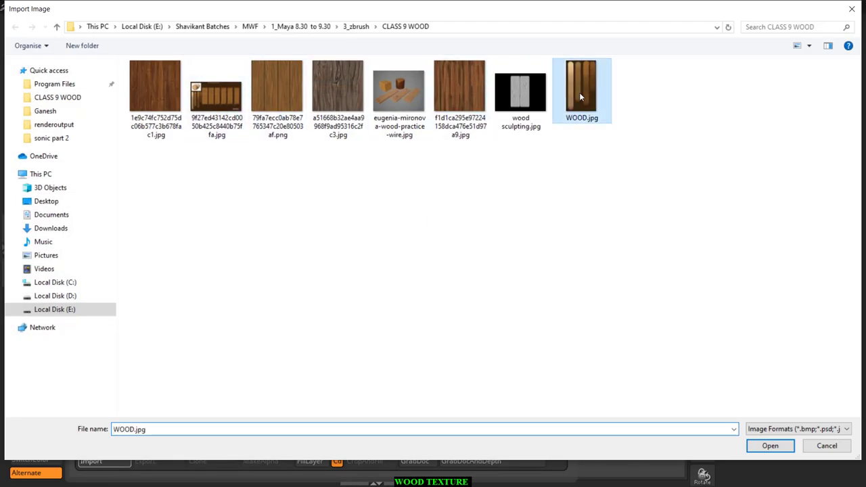
Step: Apply the WOOD texture as the plane's texture map and centre planks and reference
{"action": "left_click", "coordinate": [58, 270]}
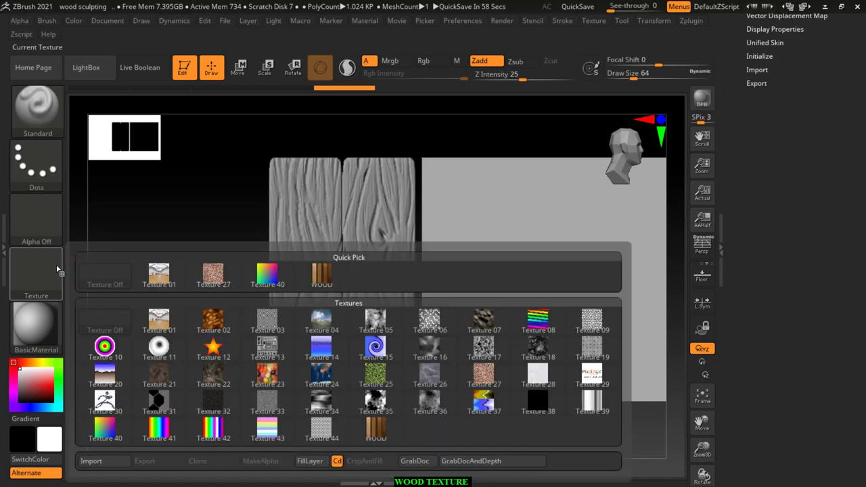
{"action": "left_click", "coordinate": [321, 276]}
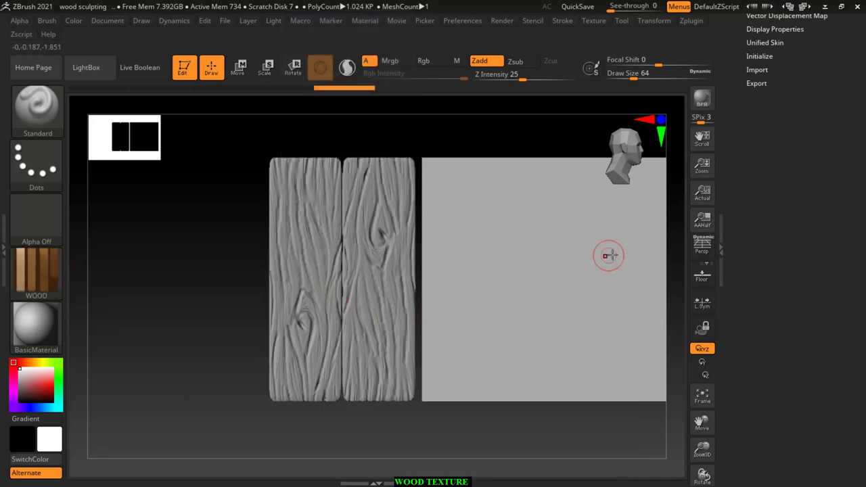
{"action": "scroll", "coordinate": [779, 270], "scroll_direction": "up", "scroll_amount": 5}
{"action": "left_click", "coordinate": [767, 305]}
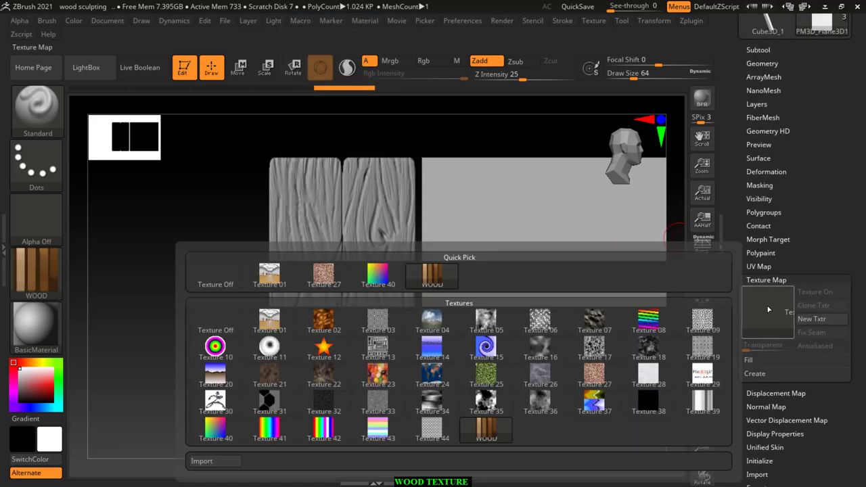
{"action": "left_click", "coordinate": [430, 279]}
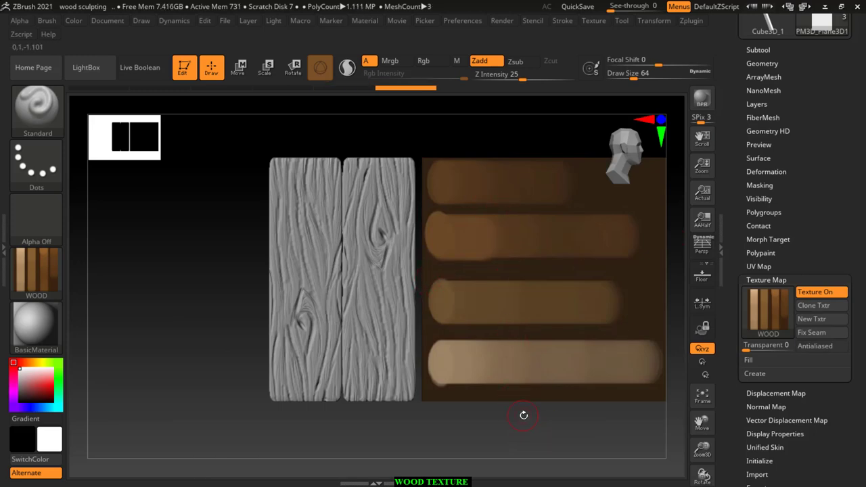
{"action": "left_click_drag", "start_coordinate": [533, 433], "coordinate": [454, 433], "text": "alt"}
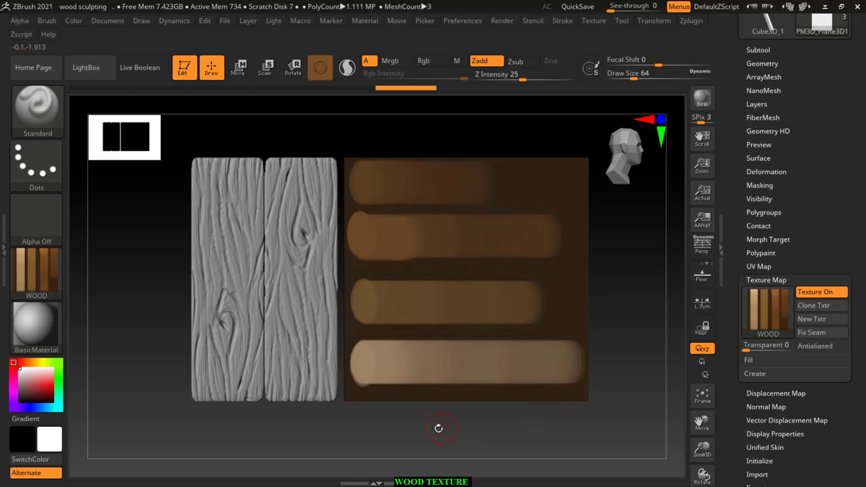
Step: Delete the second plank subtool PM3D_Cube3D_1 and recentre the remaining plank
{"action": "left_click", "coordinate": [298, 332], "text": "alt"}
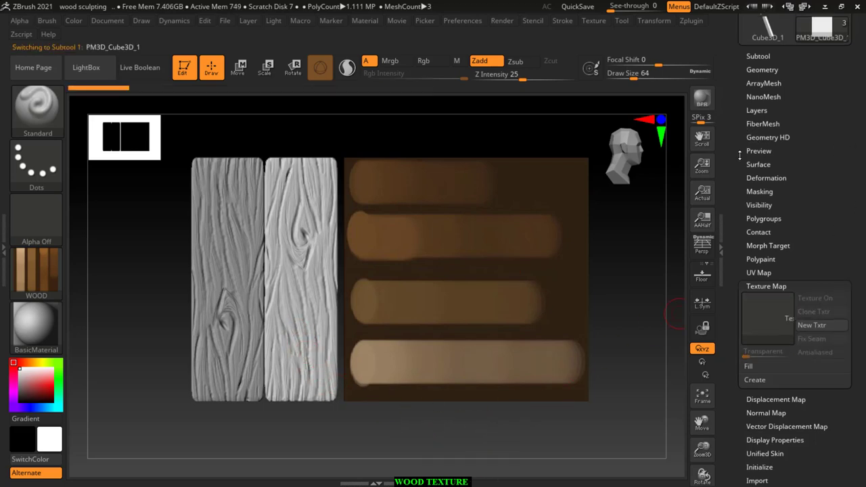
{"action": "scroll", "coordinate": [744, 203], "scroll_direction": "up", "scroll_amount": 5}
{"action": "left_click", "coordinate": [759, 262]}
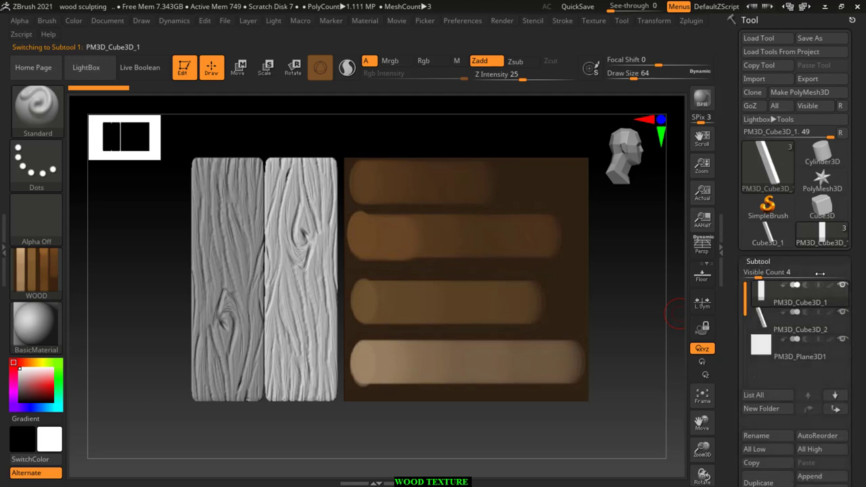
{"action": "mouse_move", "coordinate": [762, 296]}
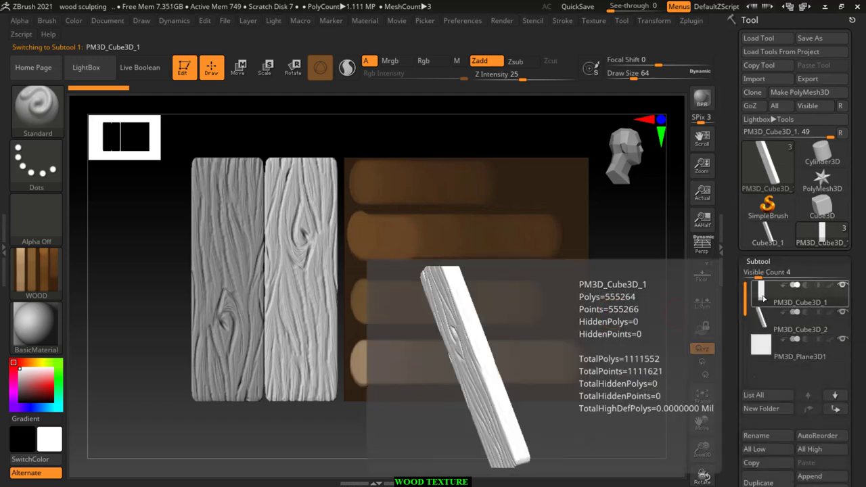
{"action": "scroll", "coordinate": [768, 379], "scroll_direction": "down", "scroll_amount": 2}
{"action": "scroll", "coordinate": [771, 413], "scroll_direction": "down", "scroll_amount": 2}
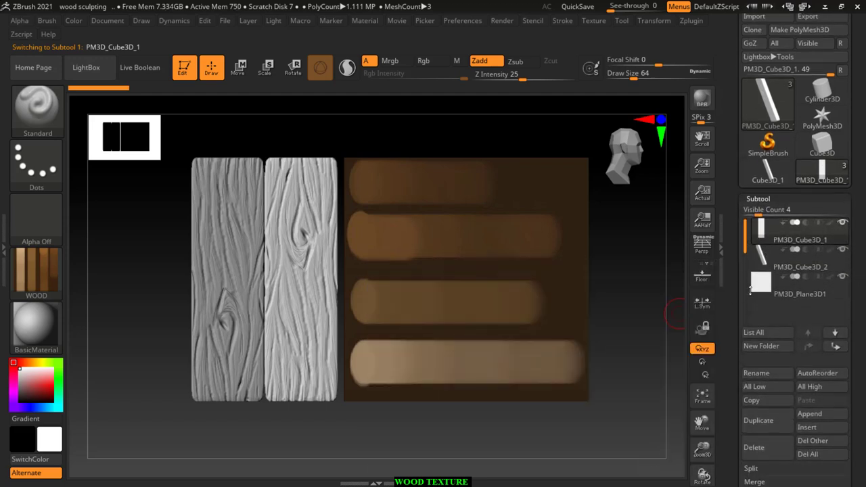
{"action": "left_click", "coordinate": [770, 453]}
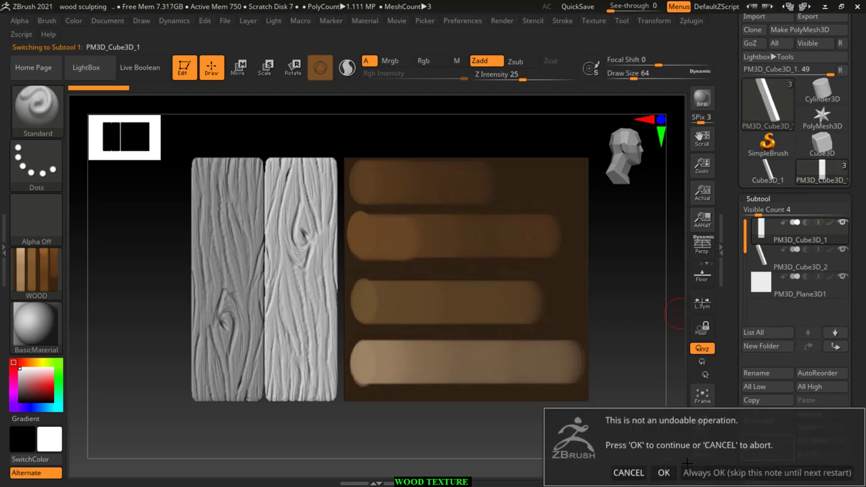
{"action": "left_click", "coordinate": [664, 472]}
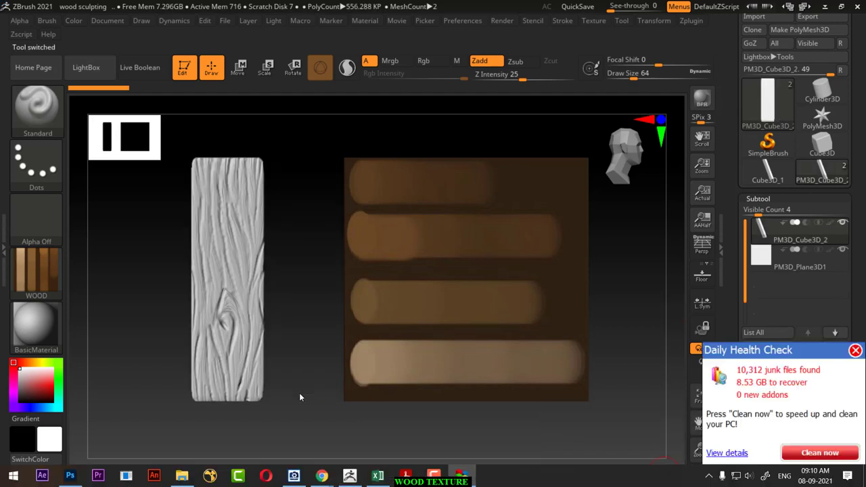
{"action": "left_click_drag", "start_coordinate": [293, 377], "coordinate": [392, 296], "text": "alt"}
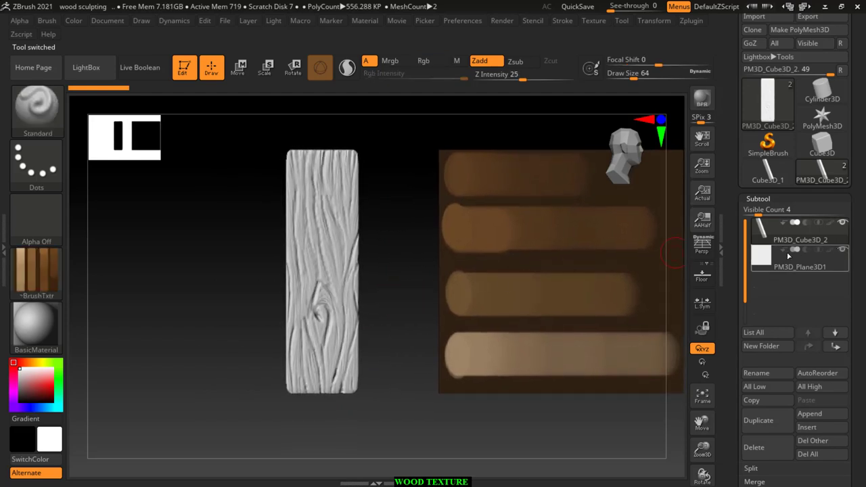
Step: Drop the plank's SDiv from 4 to 1 in Geometry, about 9.7K polys
{"action": "scroll", "coordinate": [739, 251], "scroll_direction": "down", "scroll_amount": 1}
{"action": "scroll", "coordinate": [739, 252], "scroll_direction": "down", "scroll_amount": 5}
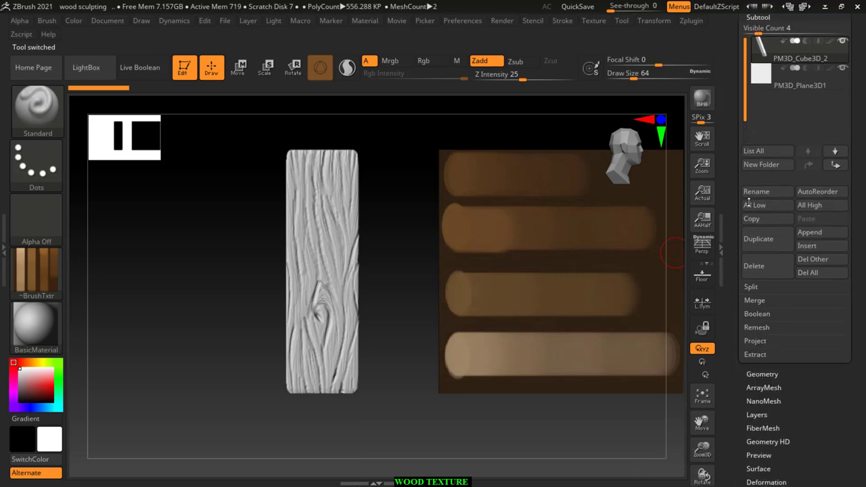
{"action": "left_click", "coordinate": [763, 374]}
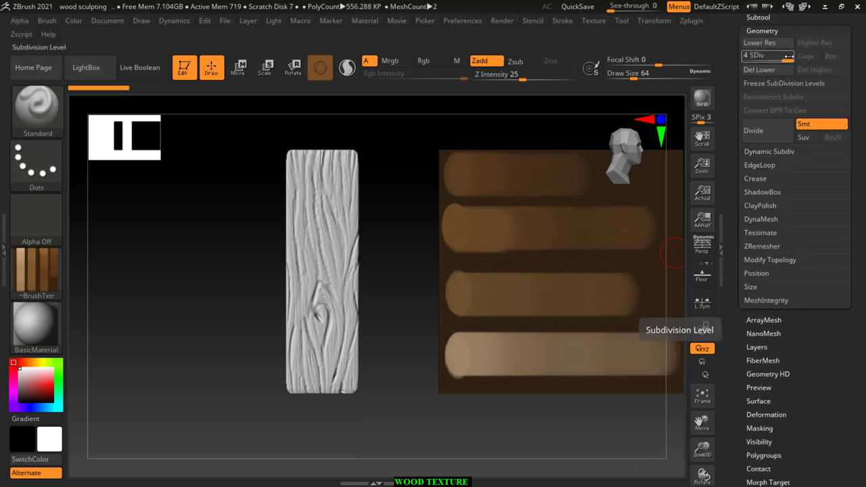
{"action": "left_click_drag", "start_coordinate": [789, 56], "coordinate": [744, 55]}
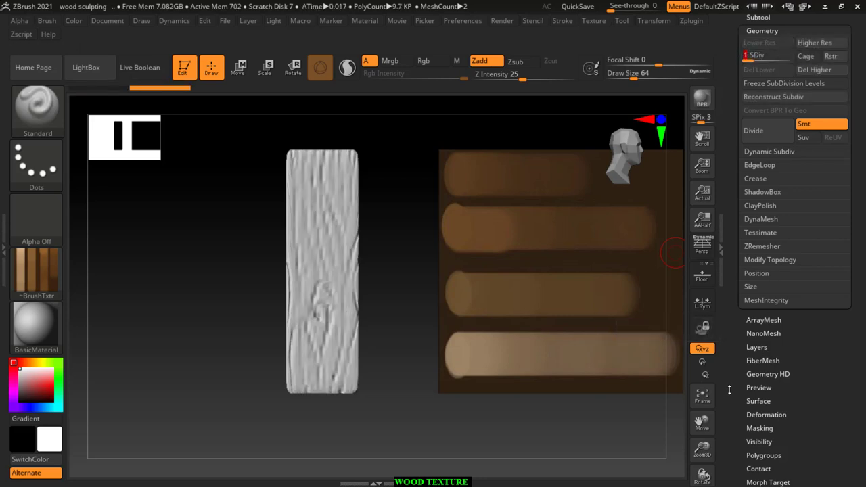
{"action": "scroll", "coordinate": [735, 399], "scroll_direction": "down", "scroll_amount": 5}
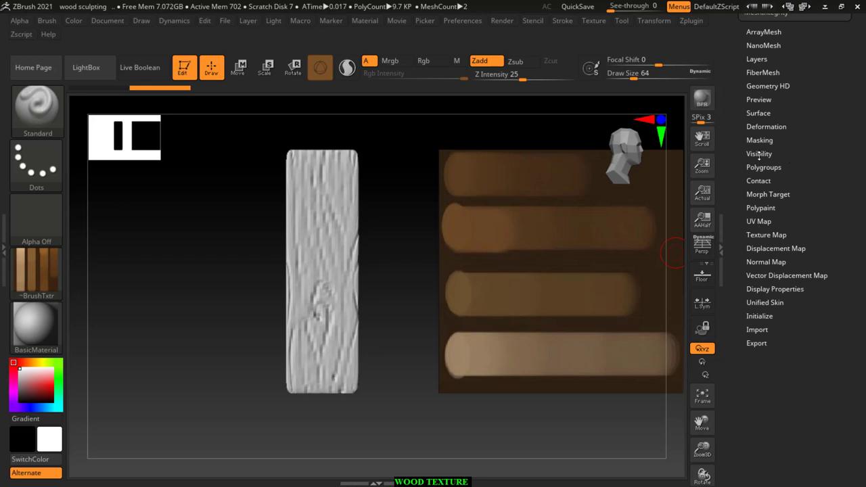
Step: Expand the plank's UV Map settings, showing size 2048 and border 4
{"action": "scroll", "coordinate": [851, 210], "scroll_direction": "up", "scroll_amount": 1}
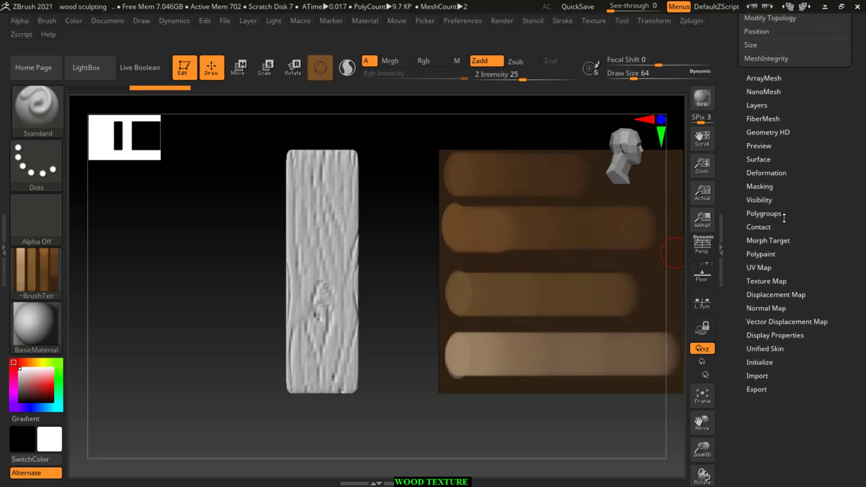
{"action": "left_click", "coordinate": [763, 271]}
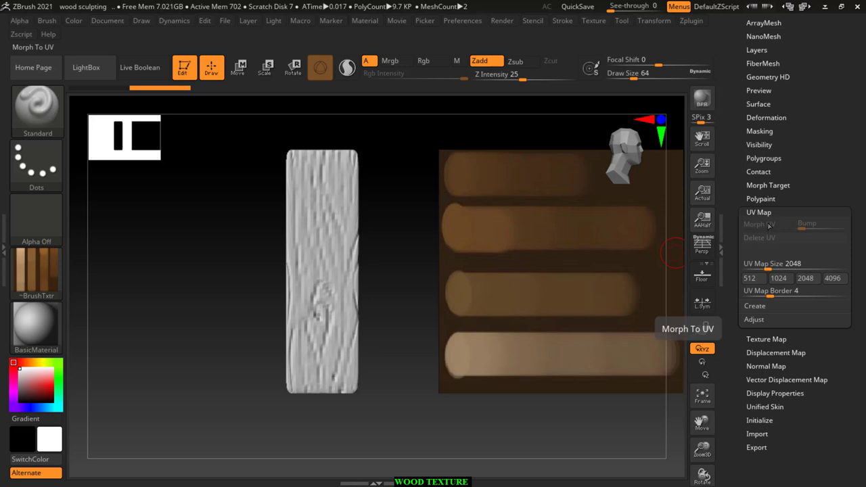
Step: Generate GUVTiles UVs for the plank and preview the flat layout with Morph UV
{"action": "left_click", "coordinate": [755, 307]}
{"action": "left_click_drag", "start_coordinate": [733, 304], "coordinate": [733, 262]}
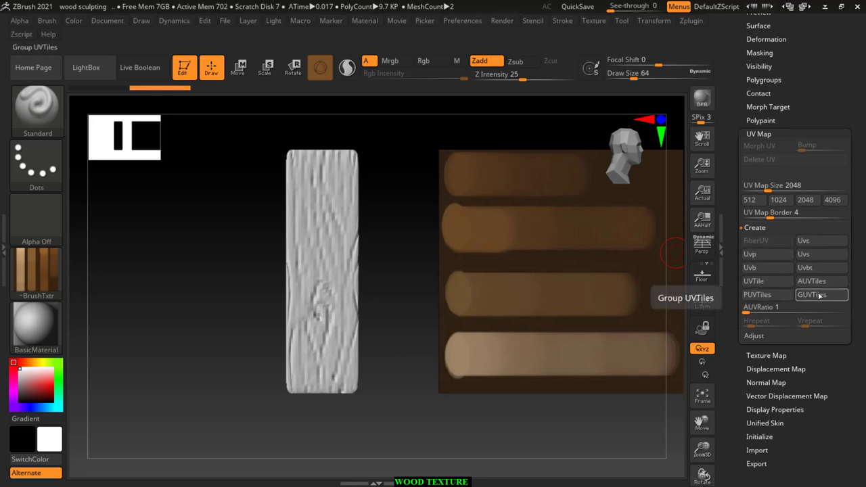
{"action": "left_click", "coordinate": [819, 295]}
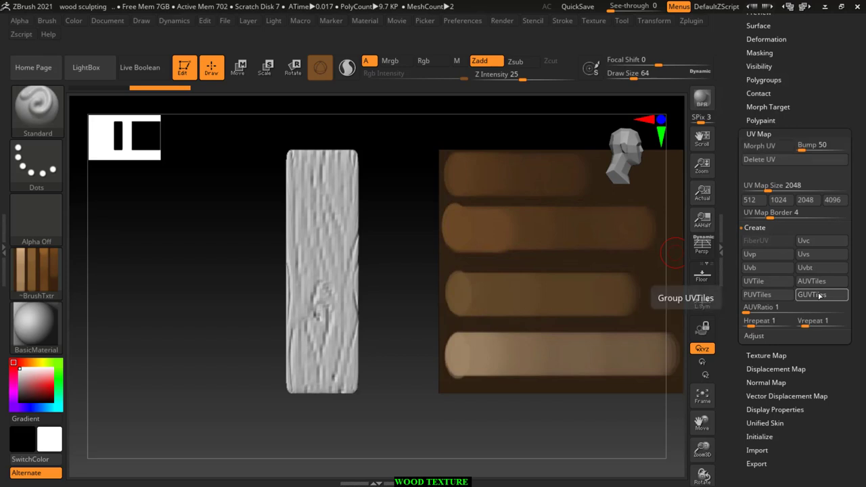
{"action": "left_click", "coordinate": [767, 150]}
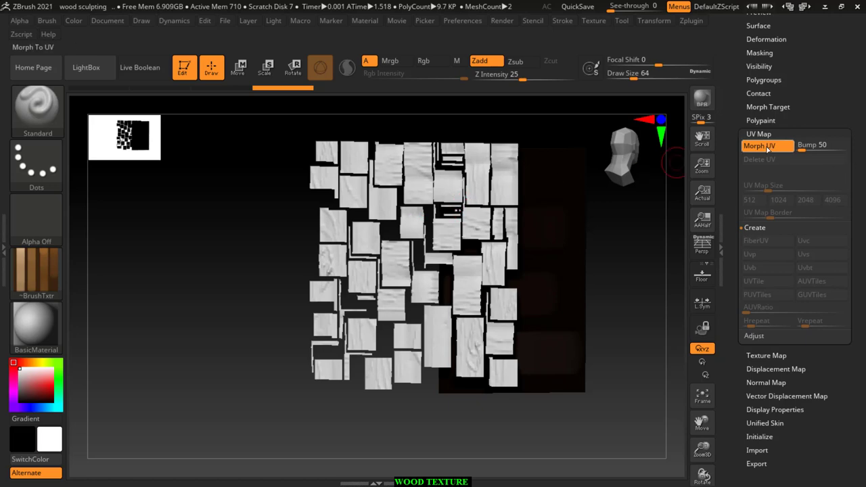
{"action": "left_click", "coordinate": [767, 147]}
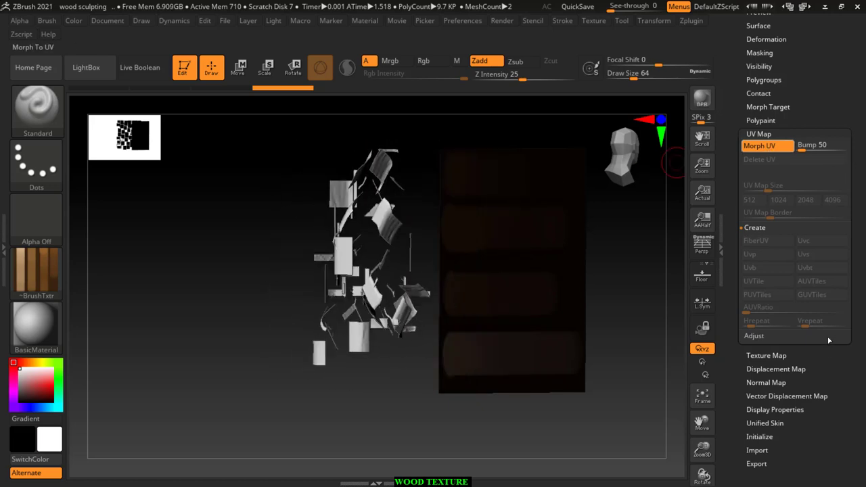
Step: Regenerate GUVTiles, recheck the flattened UVs, and turn the restored plank front-on
{"action": "left_click", "coordinate": [812, 295]}
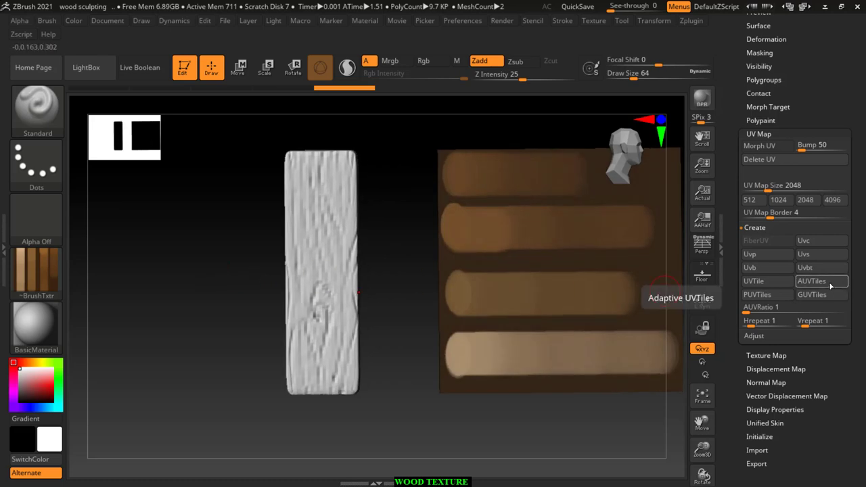
{"action": "left_click", "coordinate": [759, 145]}
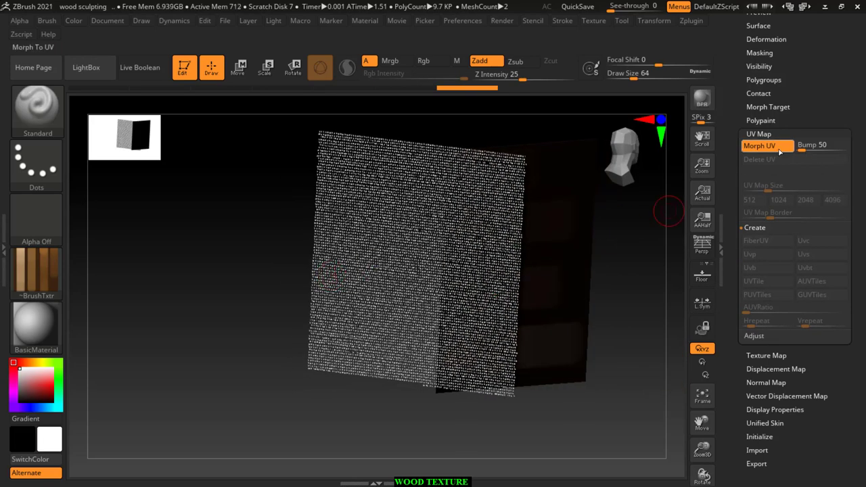
{"action": "left_click", "coordinate": [762, 149]}
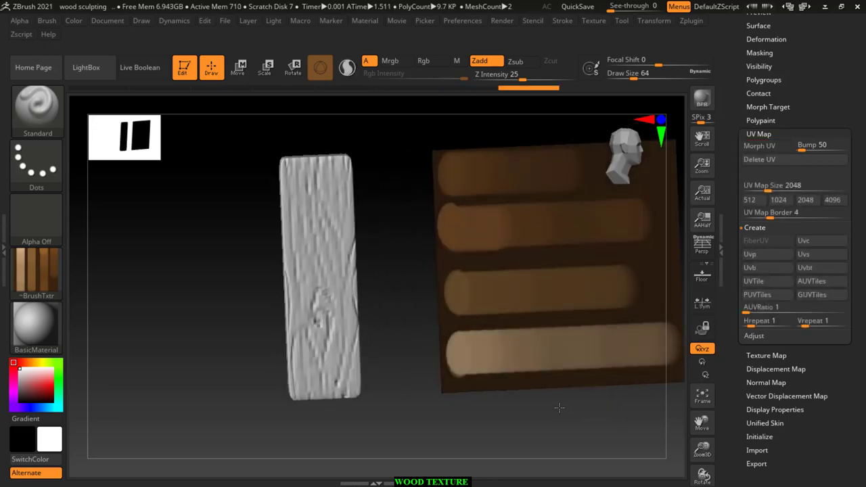
{"action": "mouse_move", "coordinate": [595, 406]}
{"action": "left_mouse_down"}
{"action": "mouse_move", "coordinate": [418, 411]}
{"action": "mouse_move", "coordinate": [416, 423]}
{"action": "left_mouse_up"}
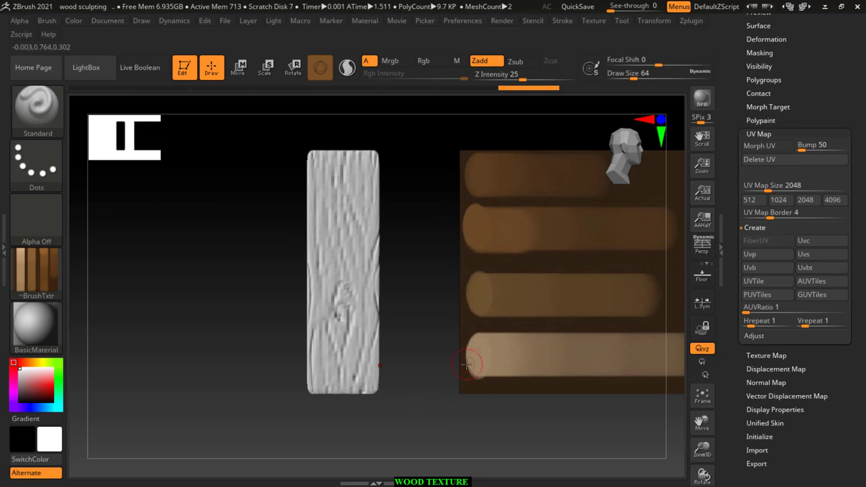
{"action": "left_click", "coordinate": [830, 298]}
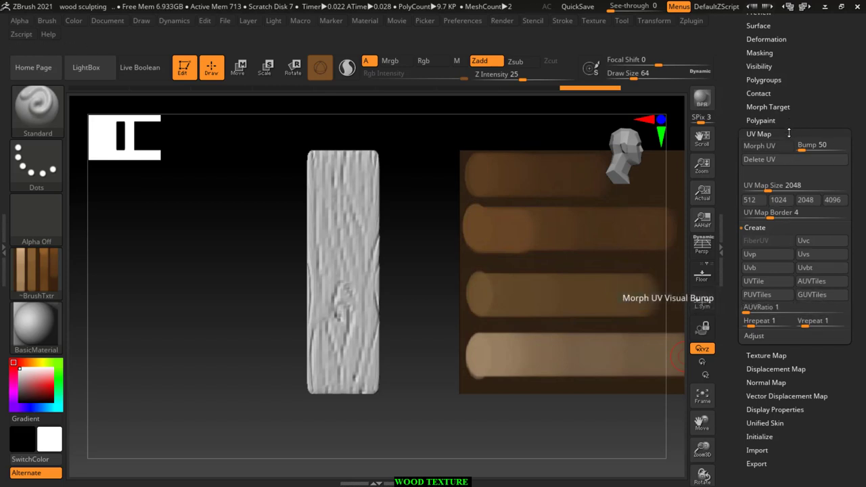
Step: Raise the plank back to SDiv 4 and set the brush to Rgb only, Zadd off
{"action": "left_click", "coordinate": [759, 134]}
{"action": "left_click_drag", "start_coordinate": [737, 78], "coordinate": [738, 140]}
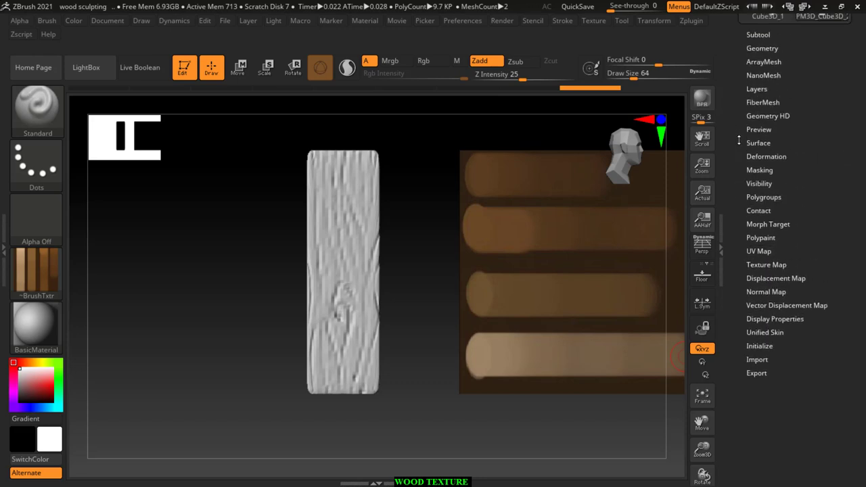
{"action": "left_click", "coordinate": [762, 48]}
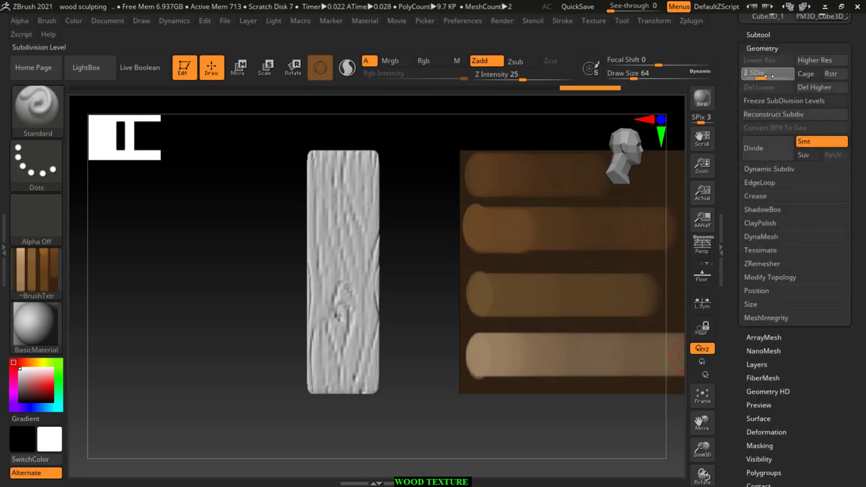
{"action": "left_click", "coordinate": [787, 79]}
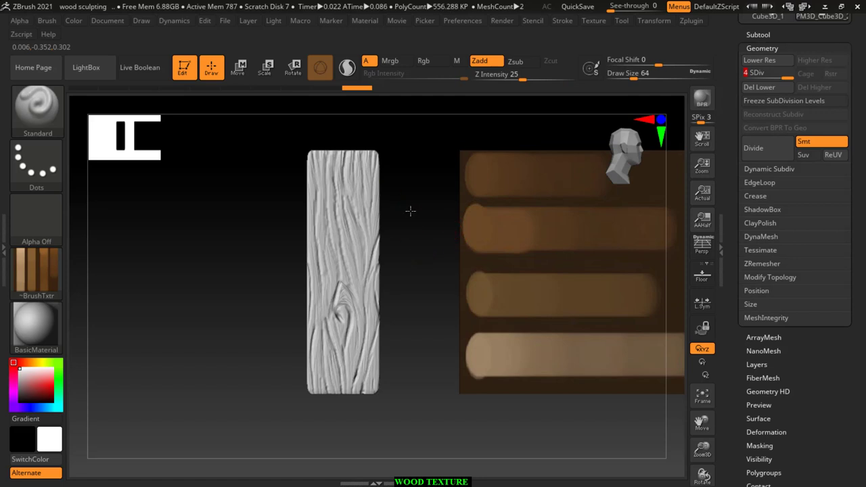
{"action": "scroll", "coordinate": [417, 230], "scroll_direction": "up", "scroll_amount": 2}
{"action": "left_click_drag", "start_coordinate": [416, 230], "coordinate": [441, 218]}
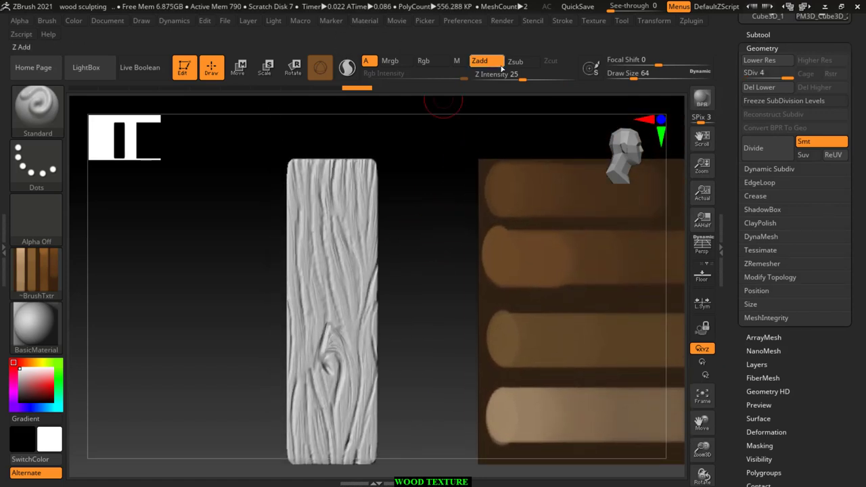
{"action": "left_click", "coordinate": [431, 61]}
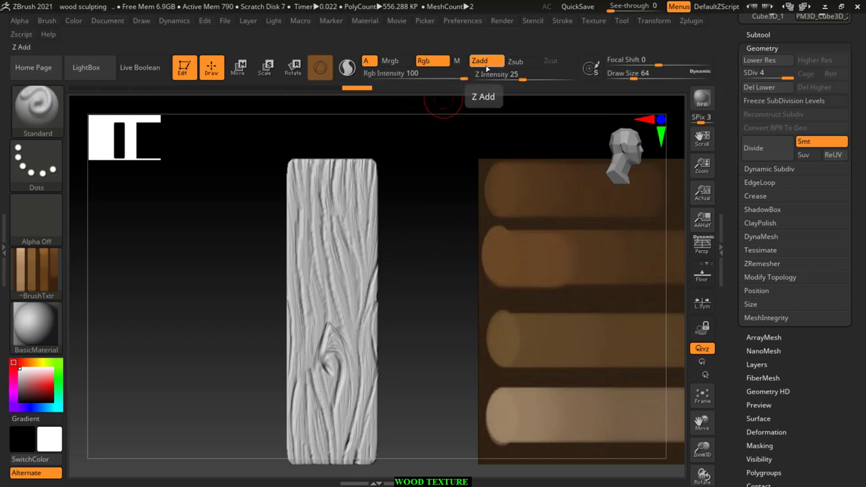
{"action": "left_click", "coordinate": [487, 63]}
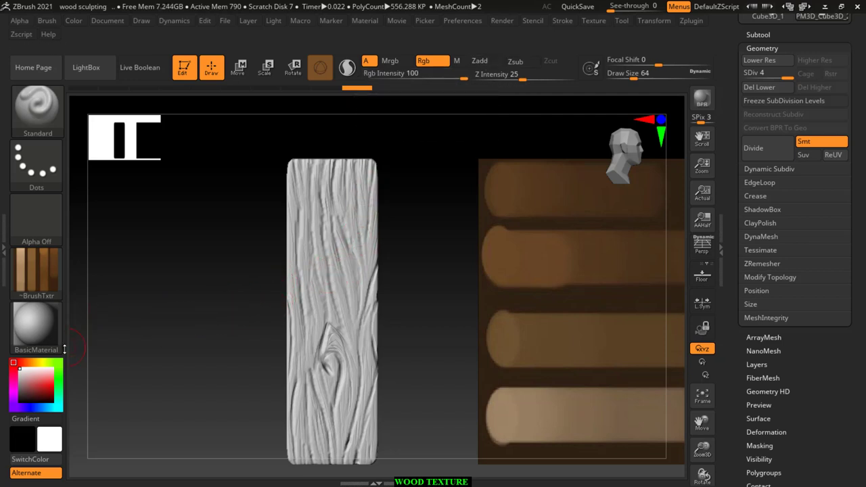
{"action": "mouse_move", "coordinate": [36, 325]}
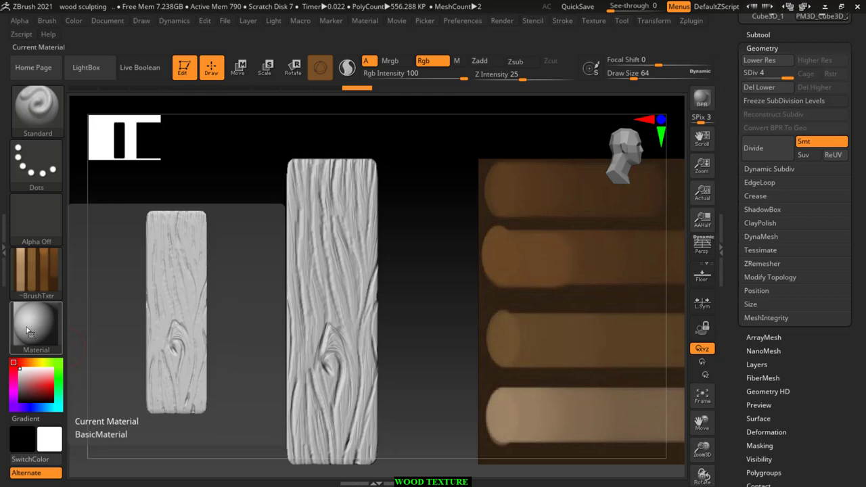
Step: Sample a brown from the WOOD reference and FillObject the whole plank with it
{"action": "left_click", "coordinate": [32, 385]}
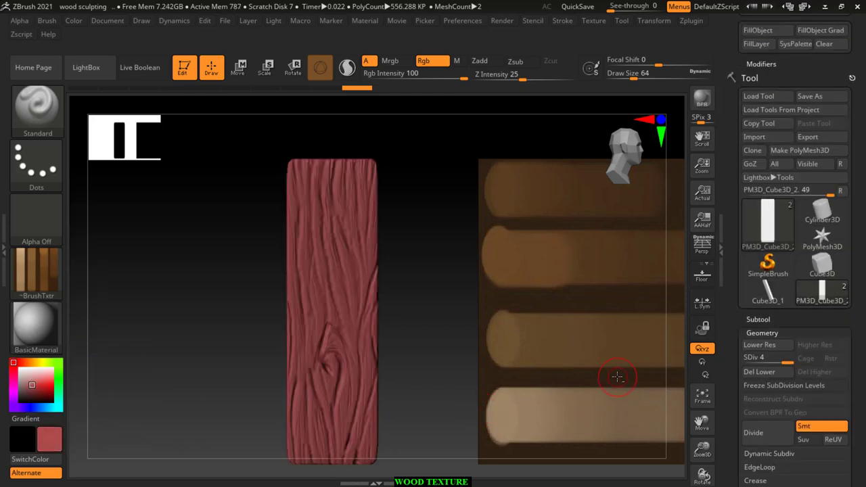
{"action": "key", "text": "c"}
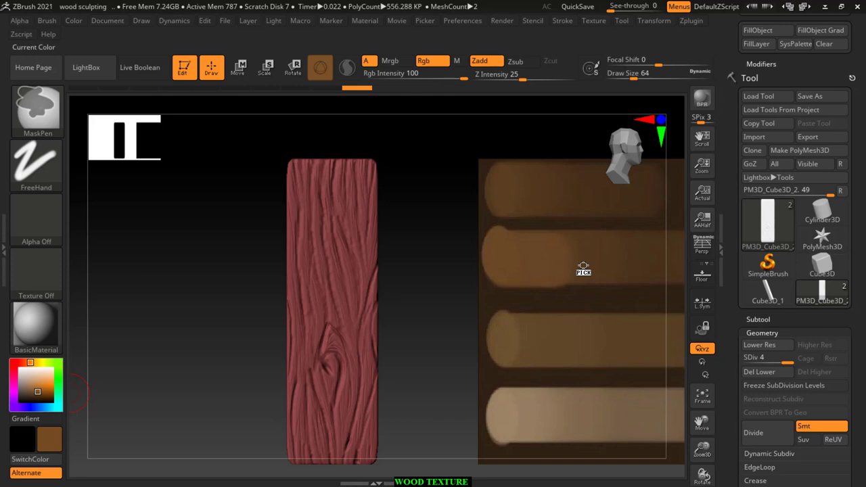
{"action": "key", "text": "ctrl+f"}
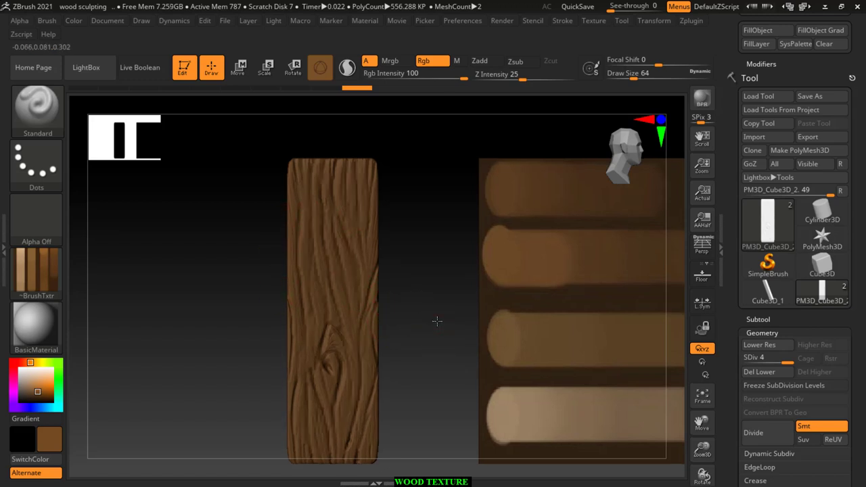
{"action": "left_click_drag", "start_coordinate": [437, 322], "coordinate": [433, 295], "text": "alt"}
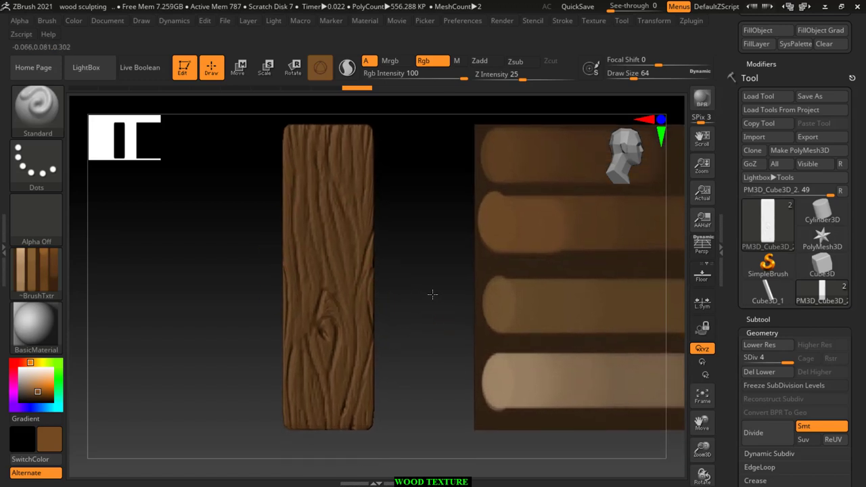
Step: Set the texture slot to Texture Off and refill the plank with plain brown
{"action": "left_click", "coordinate": [72, 21]}
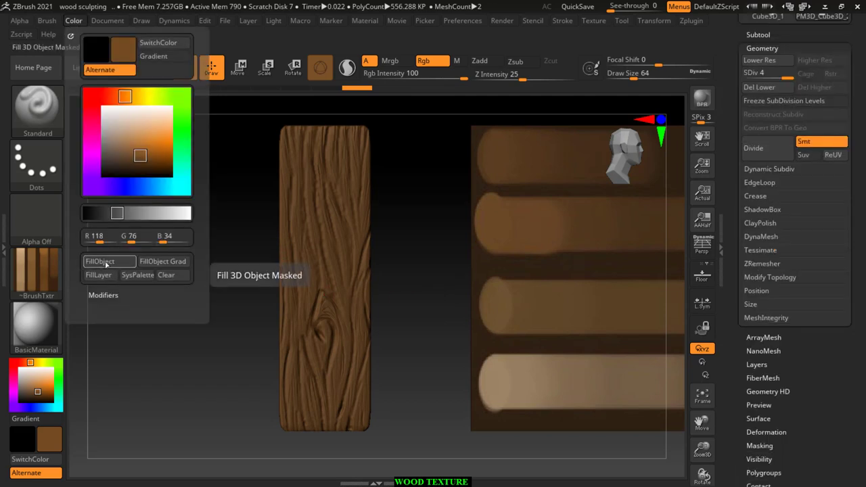
{"action": "left_click", "coordinate": [105, 263]}
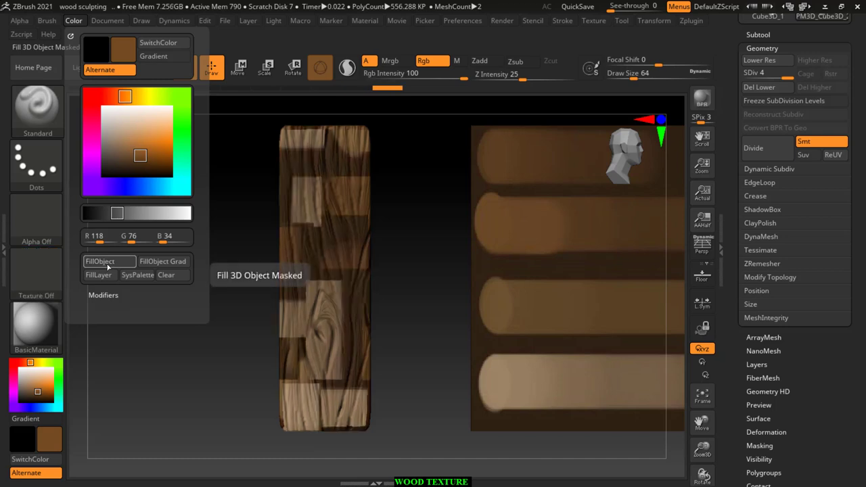
{"action": "left_click", "coordinate": [29, 277]}
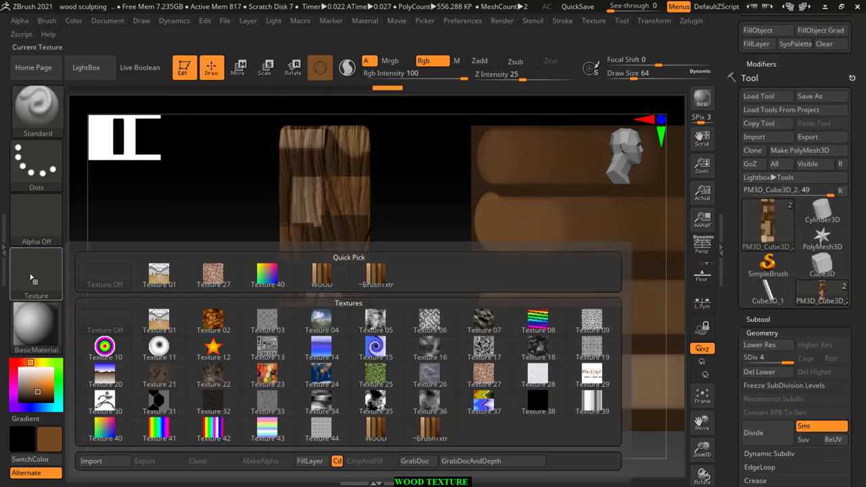
{"action": "left_click", "coordinate": [101, 278]}
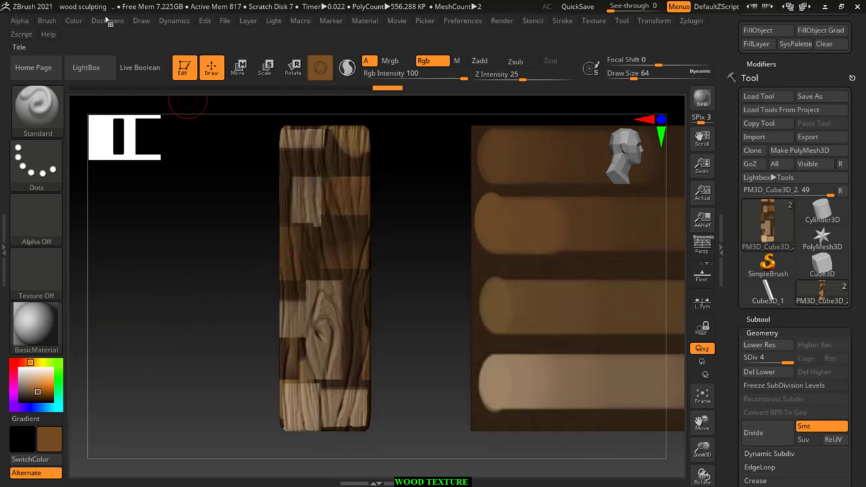
{"action": "left_click", "coordinate": [74, 21]}
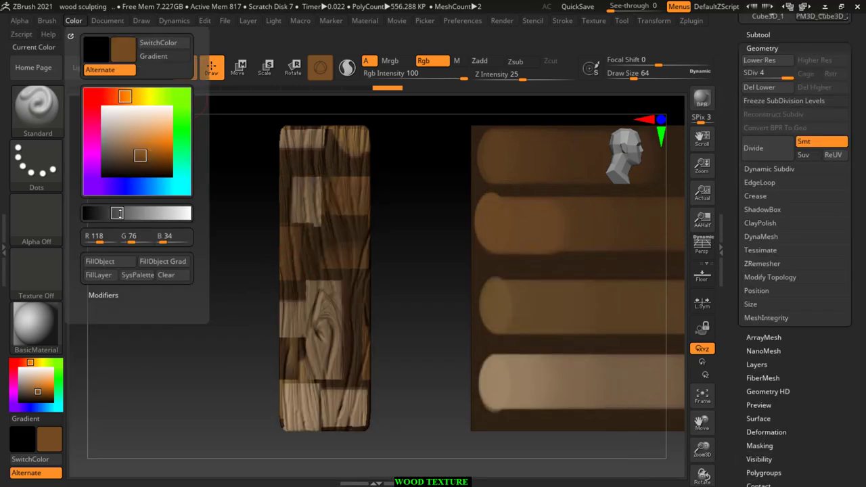
{"action": "left_click", "coordinate": [104, 262]}
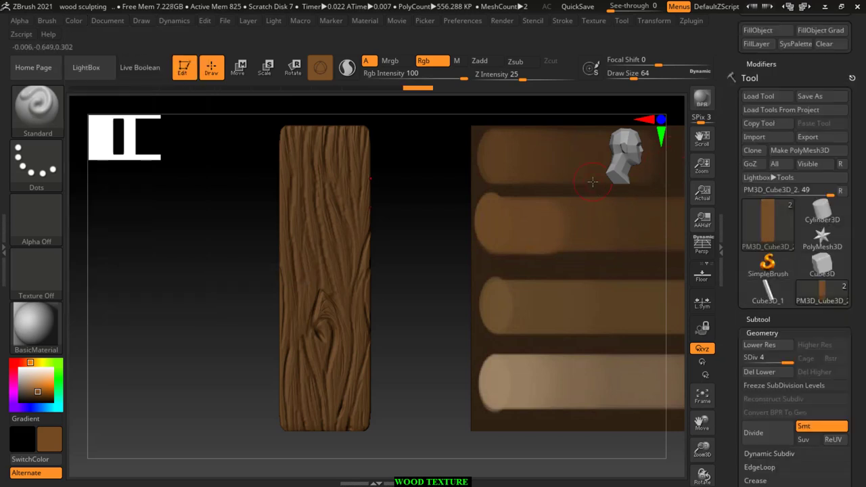
Step: Back in ZBrush, sample a darker brown from the reference as the second colour
{"action": "key", "text": "alt+Tab"}
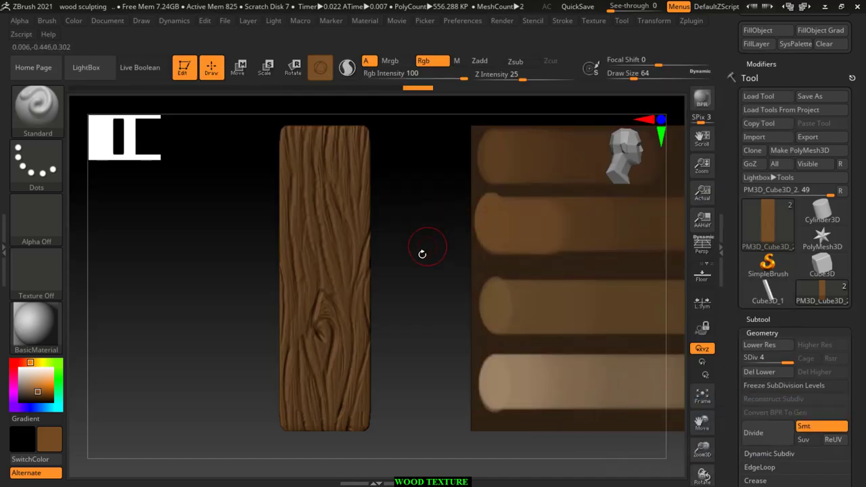
{"action": "left_click_drag", "start_coordinate": [422, 251], "coordinate": [444, 286]}
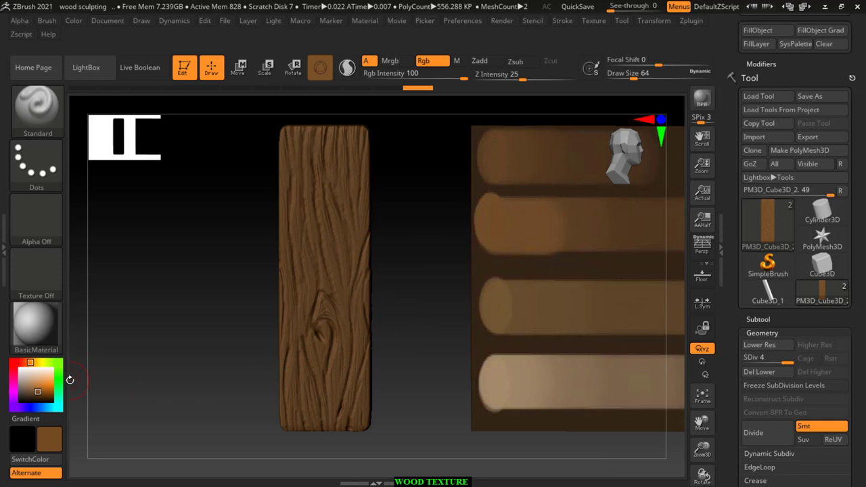
{"action": "key", "text": "alt"}
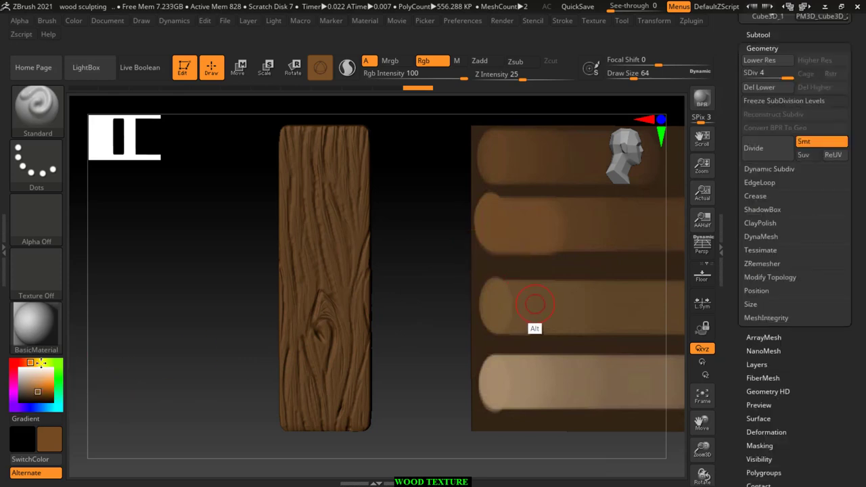
{"action": "key", "text": "ctrl"}
{"action": "mouse_move", "coordinate": [44, 383]}
{"action": "left_mouse_down"}
{"action": "mouse_move", "coordinate": [540, 192]}
{"action": "mouse_move", "coordinate": [542, 240]}
{"action": "mouse_move", "coordinate": [542, 214]}
{"action": "left_mouse_up"}
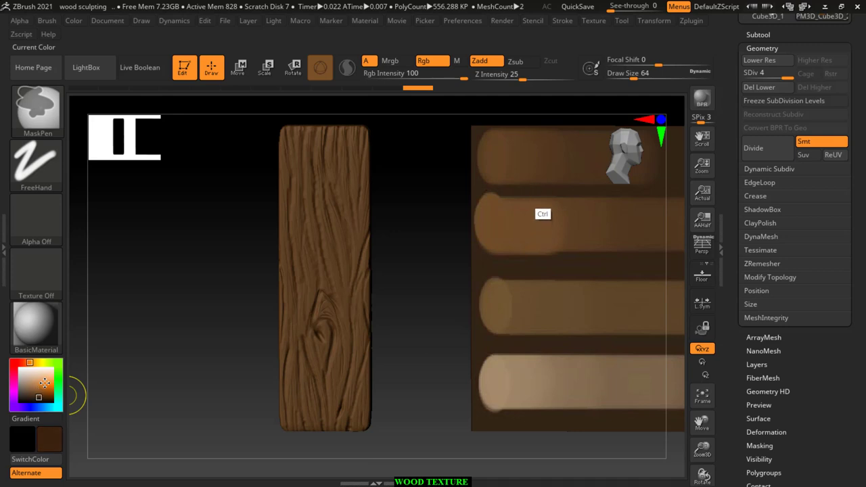
{"action": "mouse_move", "coordinate": [423, 245]}
{"action": "left_mouse_down", "text": "alt"}
{"action": "mouse_move", "coordinate": [408, 187]}
{"action": "mouse_move", "coordinate": [498, 268]}
{"action": "mouse_move", "coordinate": [474, 285]}
{"action": "left_mouse_up", "text": "alt"}
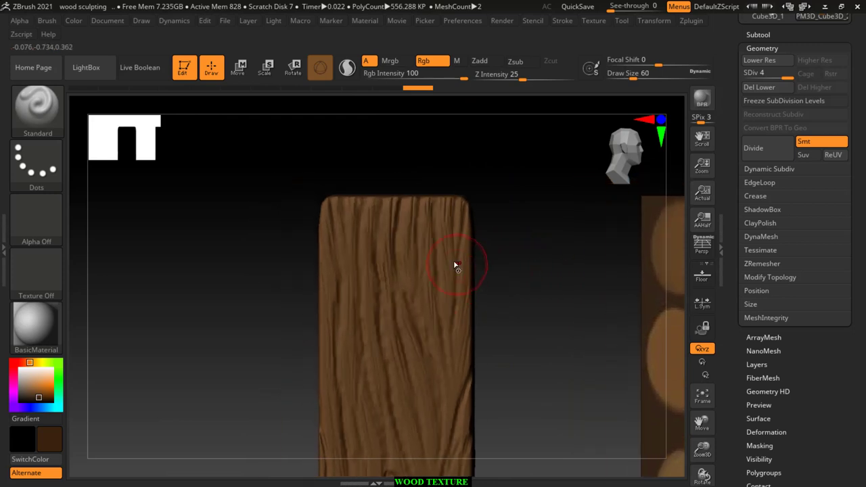
Step: Set the brush Draw Size to 20
{"action": "key", "text": "bracketleft"}
{"action": "key", "text": "bracketleft"}
{"action": "key", "text": "bracketleft"}
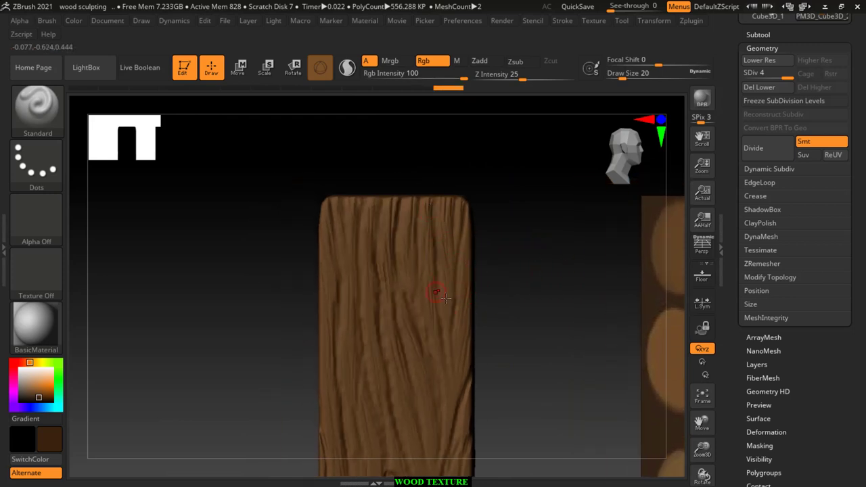
{"action": "mouse_move", "coordinate": [536, 297]}
{"action": "left_mouse_down", "text": "alt"}
{"action": "mouse_move", "coordinate": [530, 234]}
{"action": "mouse_move", "coordinate": [545, 243]}
{"action": "left_mouse_up", "text": "alt"}
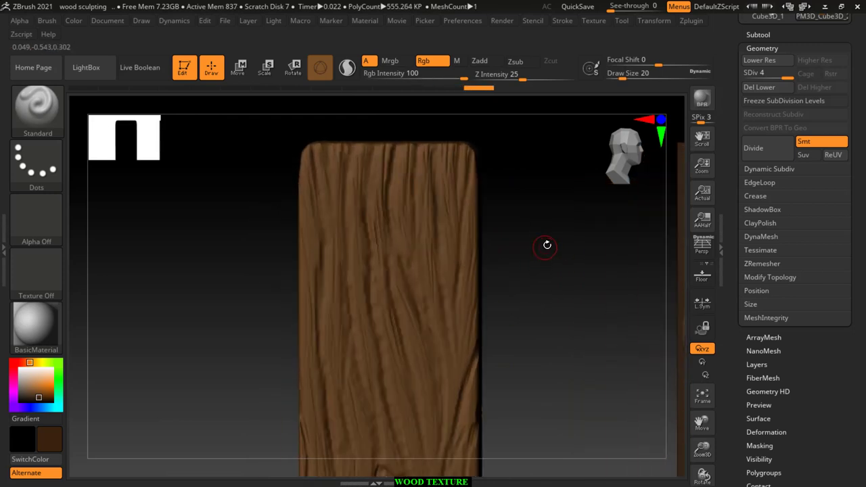
{"action": "left_click", "coordinate": [438, 149]}
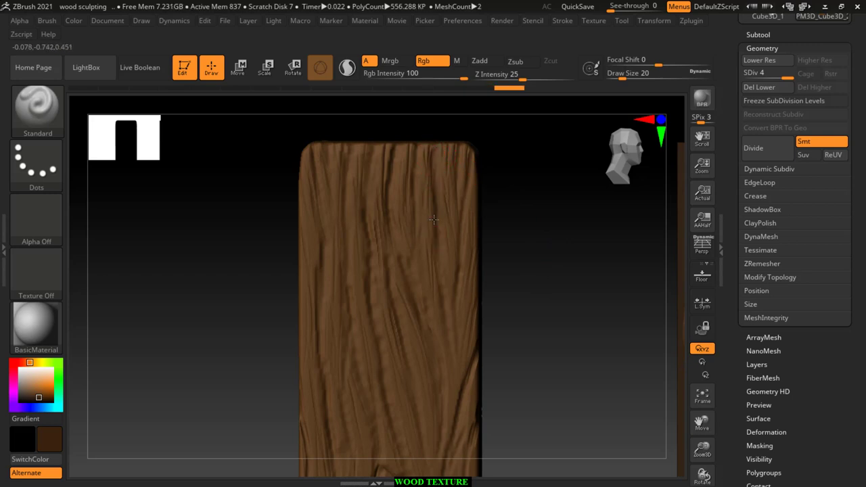
{"action": "left_click", "coordinate": [461, 211]}
Step: Undo the test strokes and lower Rgb Intensity to 55
{"action": "key", "text": "ctrl+z"}
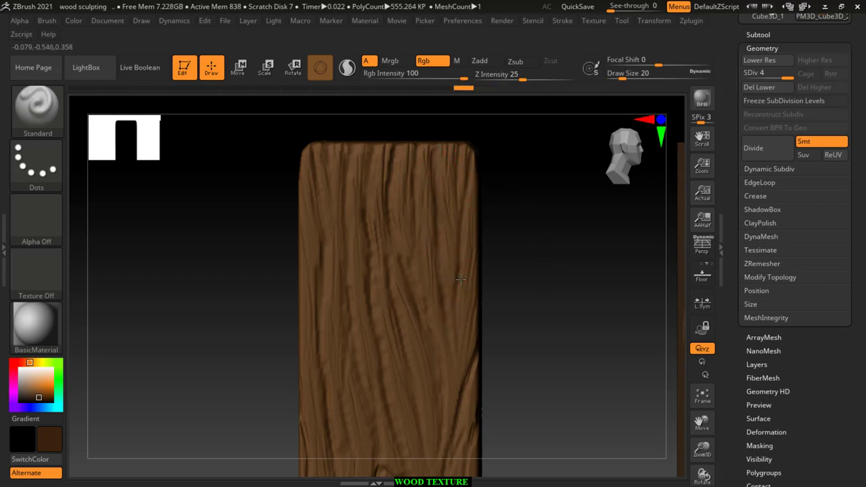
{"action": "key", "text": "ctrl+z"}
{"action": "key", "text": "ctrl+shift+z"}
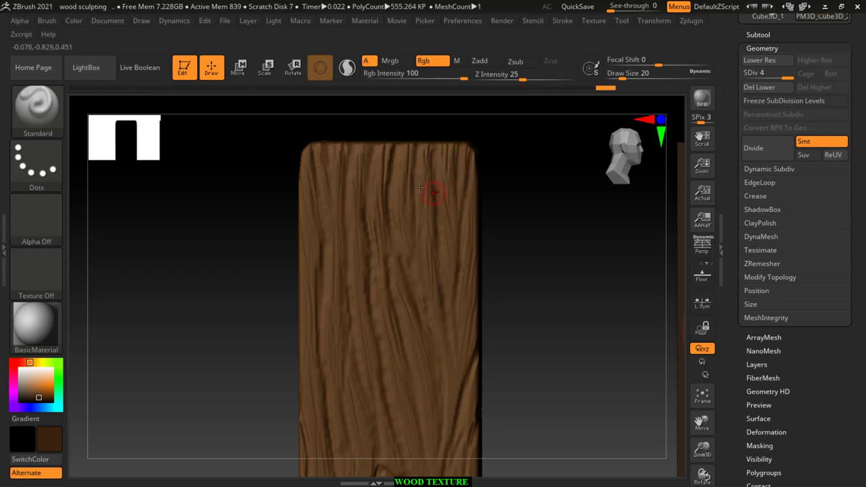
{"action": "key", "text": "ctrl+shift+z"}
{"action": "key", "text": "ctrl+z"}
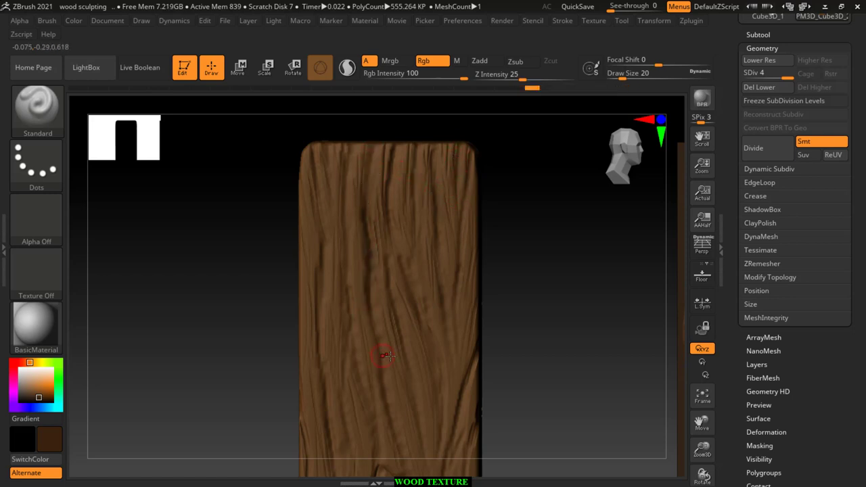
{"action": "key", "text": "ctrl+shift+z"}
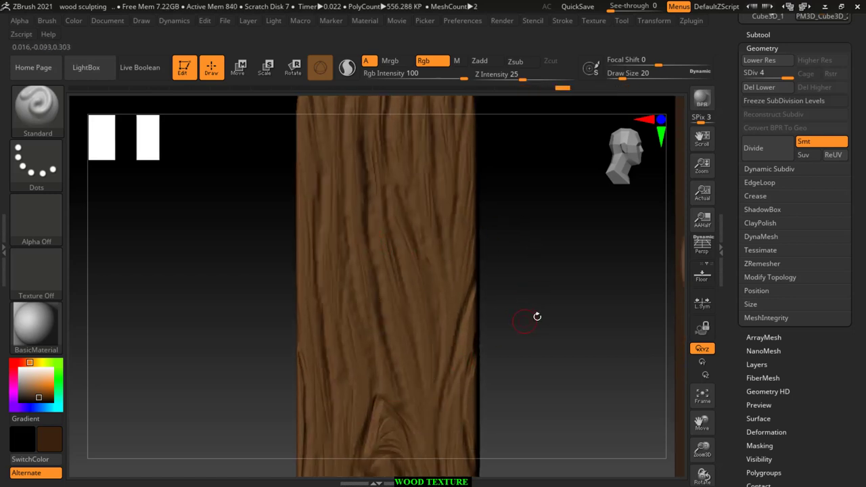
{"action": "key", "text": "ctrl+shift+z"}
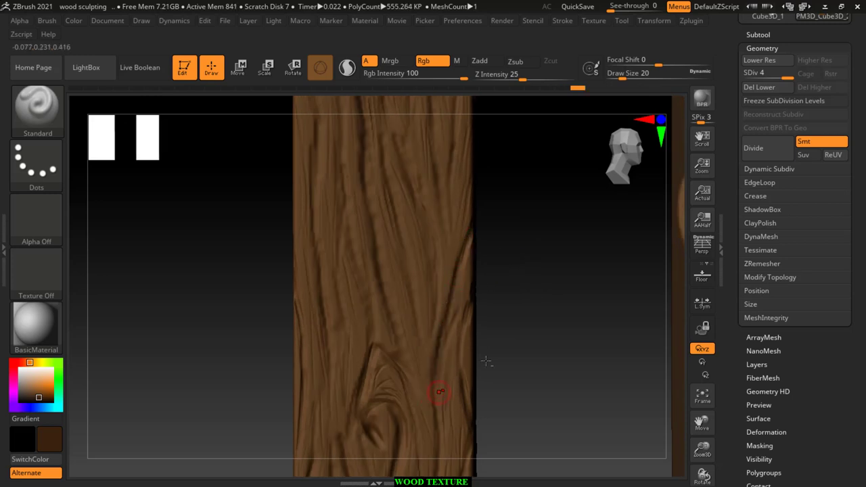
{"action": "key", "text": "ctrl+shift+z"}
{"action": "key", "text": "ctrl+shift+z"}
{"action": "key", "text": "ctrl+z"}
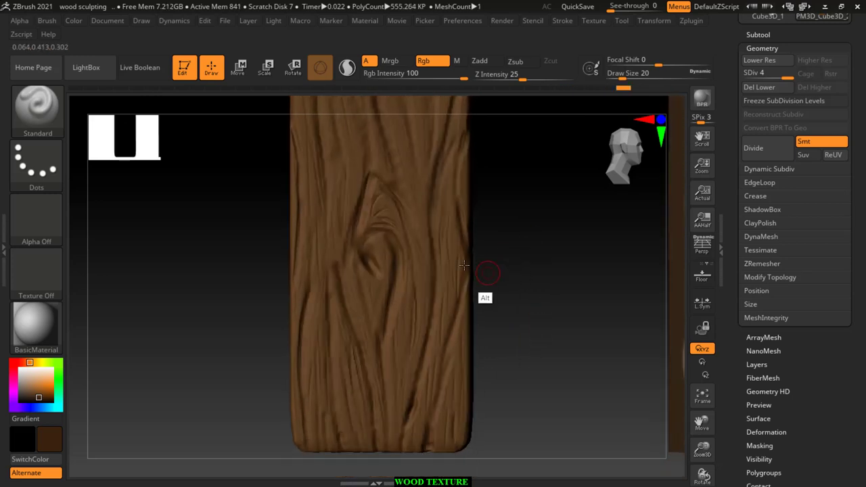
{"action": "left_click_drag", "start_coordinate": [462, 79], "coordinate": [435, 90]}
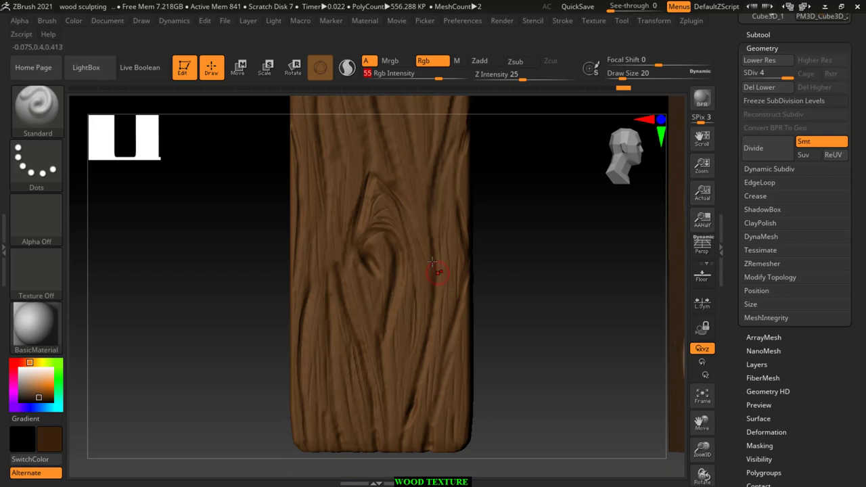
Step: Step back once, then redo the dark grain strokes along the plank's lower grooves
{"action": "key", "text": "ctrl+shift+z"}
{"action": "key", "text": "ctrl+z"}
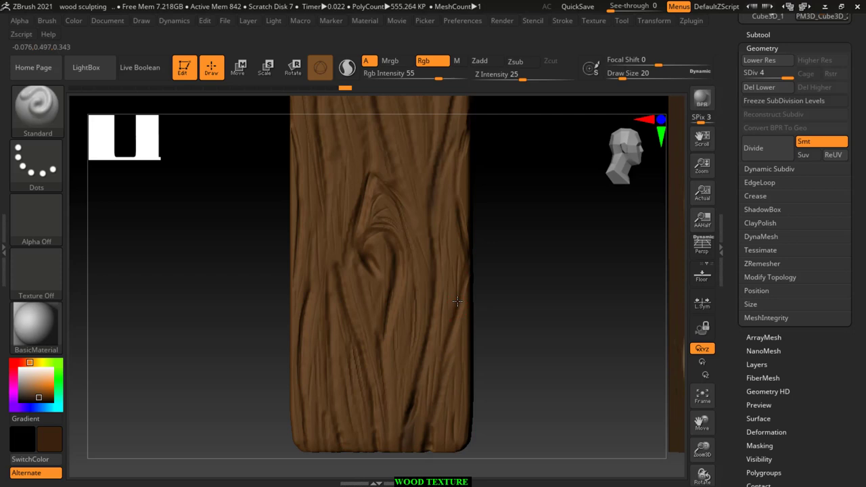
{"action": "key", "text": "ctrl+shift+z"}
{"action": "key", "text": "ctrl+shift+z"}
{"action": "key", "text": "ctrl+shift+z"}
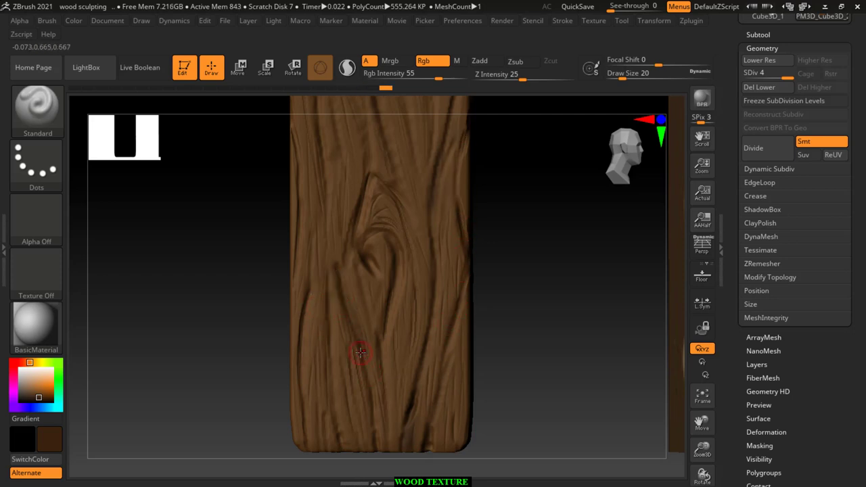
{"action": "key", "text": "ctrl+shift+z"}
{"action": "key", "text": "ctrl+shift+z"}
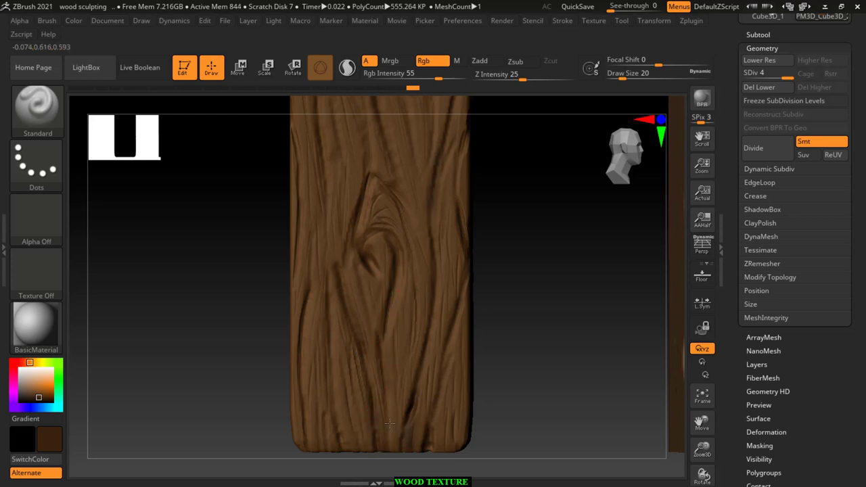
{"action": "key", "text": "ctrl+shift+z"}
{"action": "key", "text": "ctrl+shift+z"}
{"action": "key", "text": "ctrl+shift+z"}
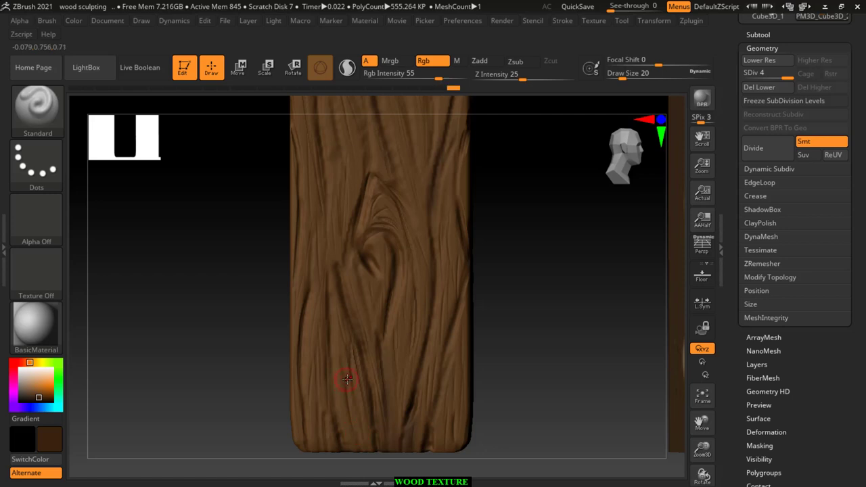
{"action": "key", "text": "ctrl+shift+z"}
{"action": "key", "text": "ctrl+shift+z"}
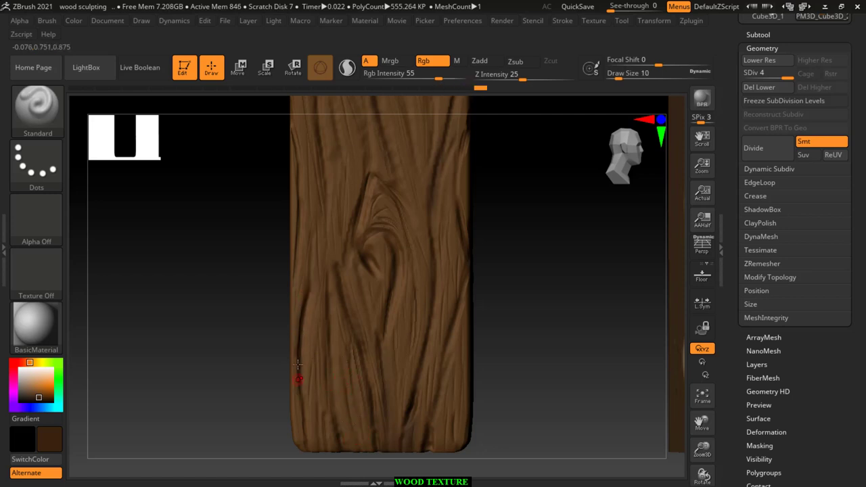
{"action": "key", "text": "ctrl+shift+z"}
{"action": "key", "text": "ctrl+shift+z"}
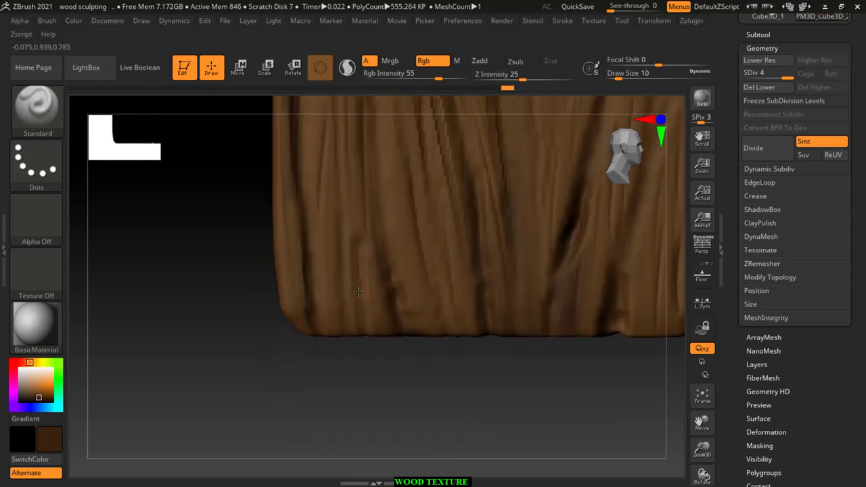
Step: Redo four more dark grain strokes around the knot and bottom edge
{"action": "key", "text": "ctrl+shift+z"}
{"action": "key", "text": "ctrl+shift+z"}
{"action": "key", "text": "ctrl+shift+z"}
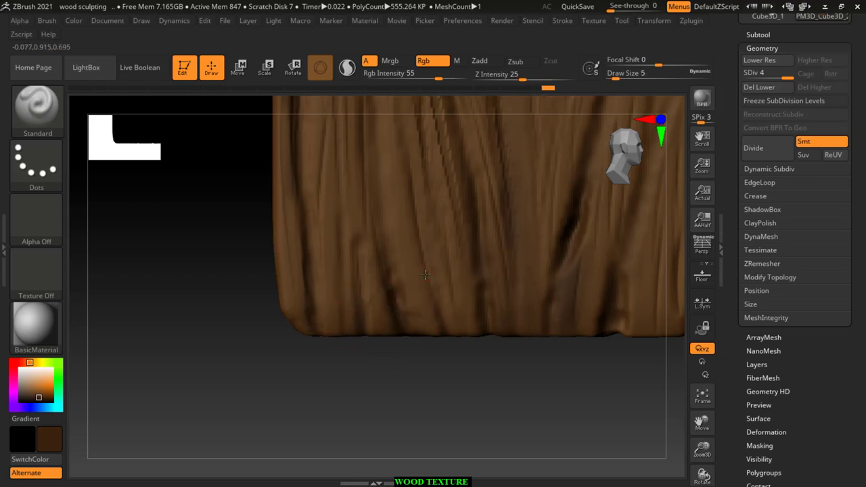
{"action": "key", "text": "ctrl+shift+z"}
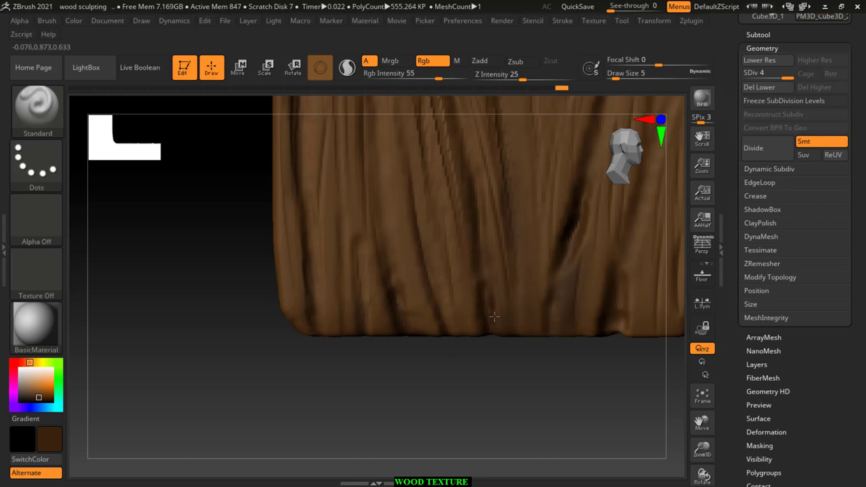
{"action": "key", "text": "ctrl+shift+z"}
{"action": "key", "text": "ctrl+shift+z"}
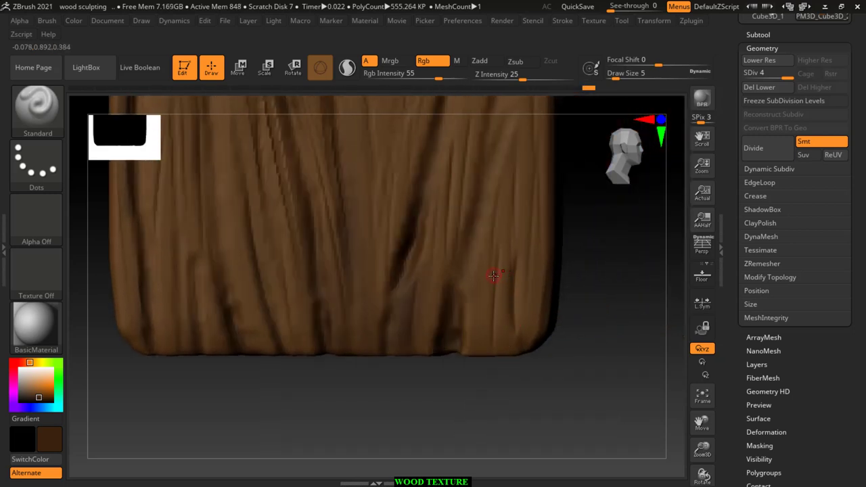
{"action": "key", "text": "ctrl+shift+z"}
{"action": "key", "text": "ctrl+shift+z"}
{"action": "key", "text": "ctrl+shift+z"}
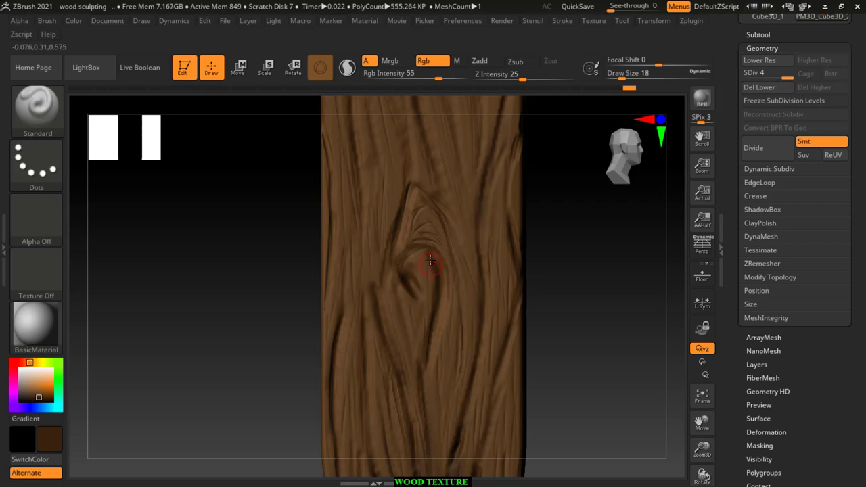
Step: Step forward through the painting history, restoring dark grain near the plank's upper edge
{"action": "key", "text": "ctrl+shift+z"}
{"action": "key", "text": "ctrl+shift+z"}
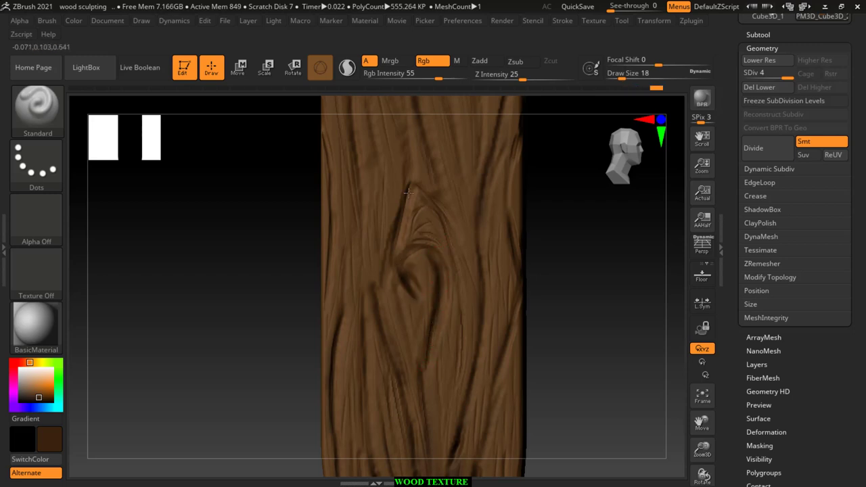
{"action": "key", "text": "ctrl+z"}
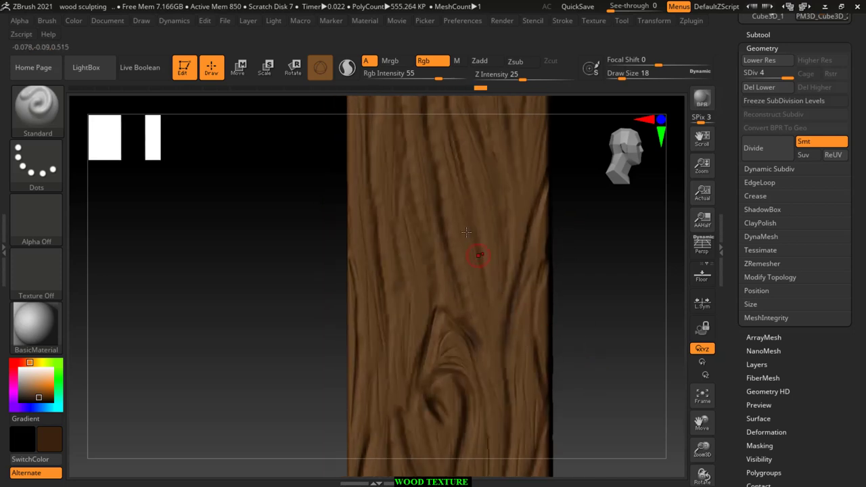
{"action": "key", "text": "ctrl+shift+z"}
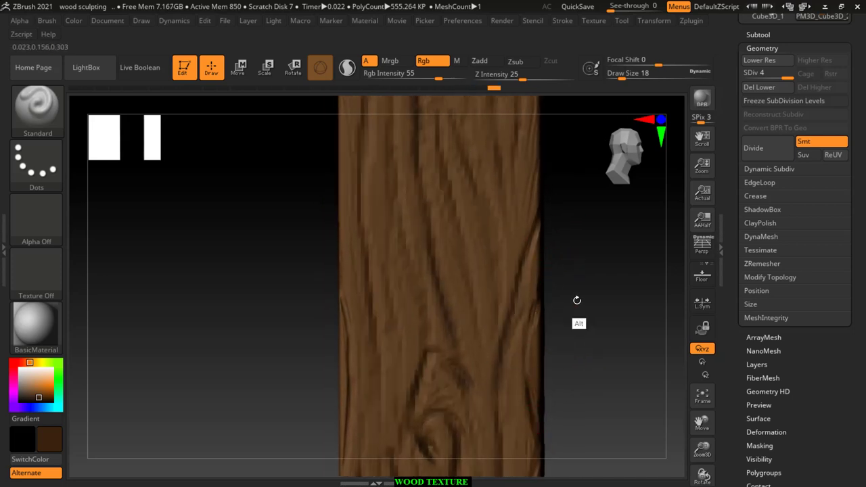
{"action": "key", "text": "ctrl+shift+z"}
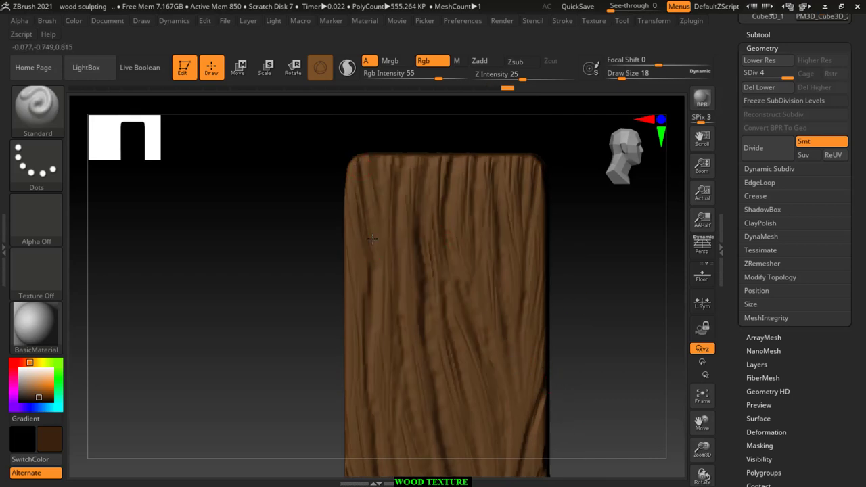
{"action": "key", "text": "ctrl+shift+z"}
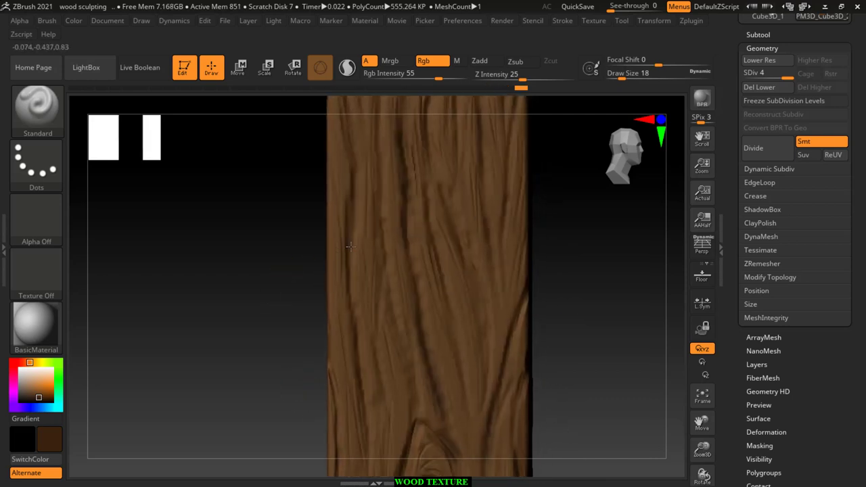
{"action": "key", "text": "ctrl+shift+z"}
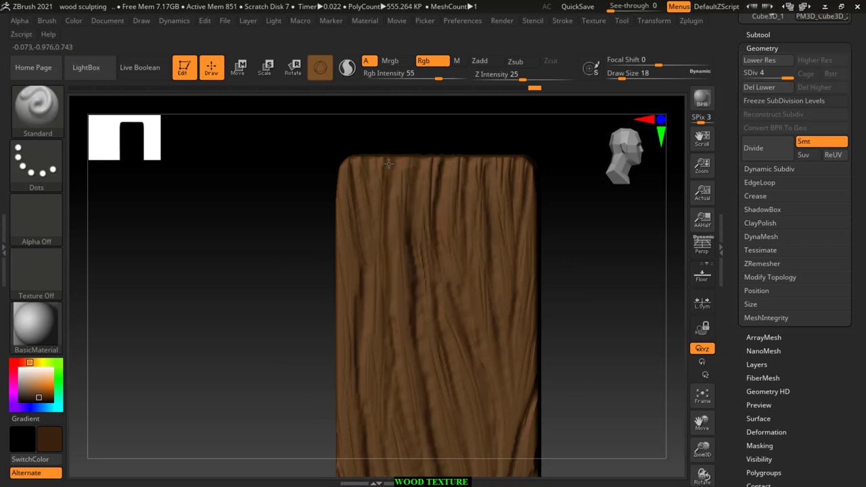
{"action": "key", "text": "ctrl+shift+z"}
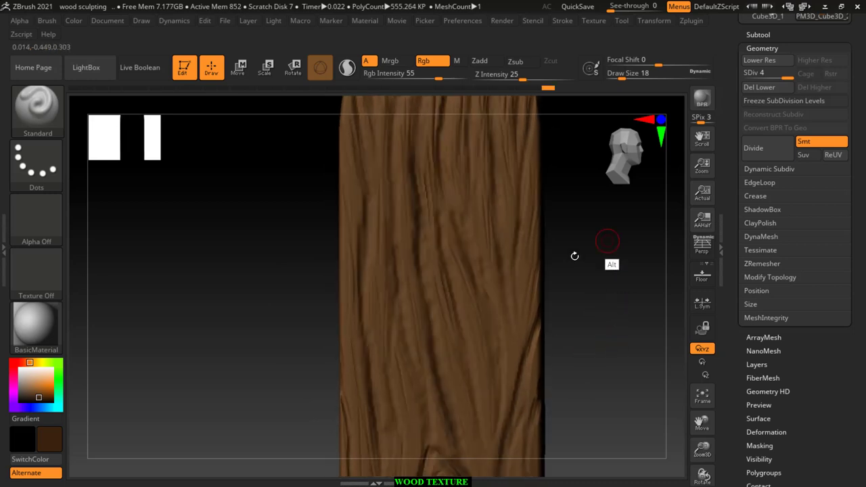
{"action": "key", "text": "ctrl+shift+z"}
{"action": "key", "text": "ctrl+shift+z"}
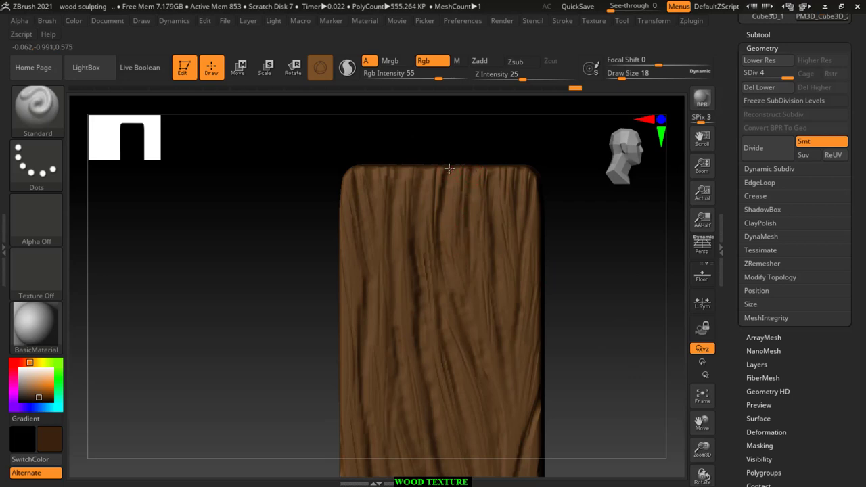
{"action": "key", "text": "ctrl+shift+z"}
{"action": "key", "text": "ctrl+shift+z"}
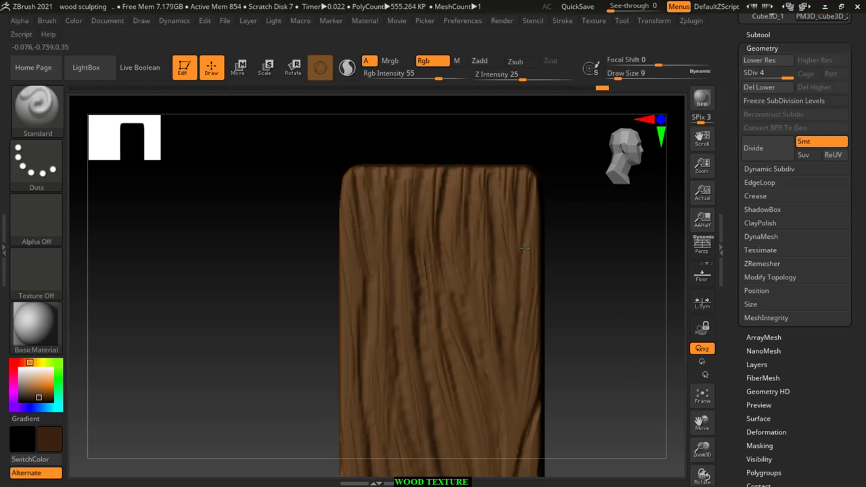
{"action": "key", "text": "ctrl+shift+z"}
{"action": "key", "text": "ctrl+shift+z"}
{"action": "key", "text": "ctrl+shift+z"}
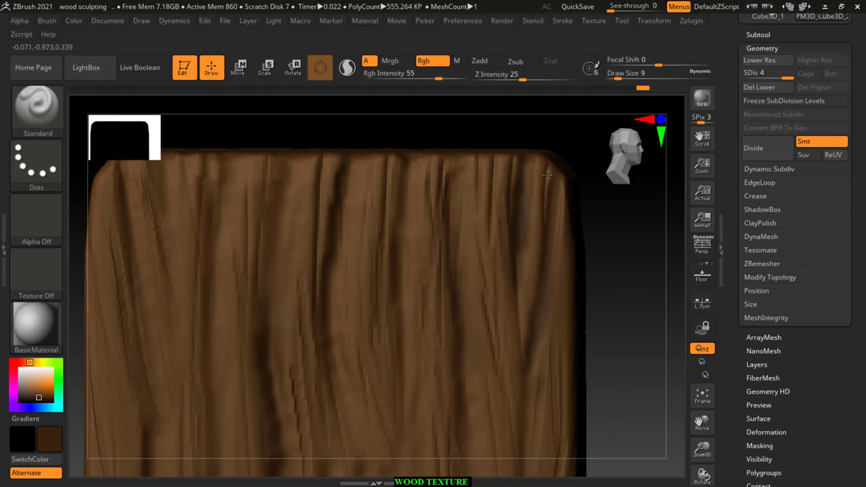
Step: Jump back several steps and redo to settle on the coarse vertical-grain stage
{"action": "key", "text": "ctrl+z"}
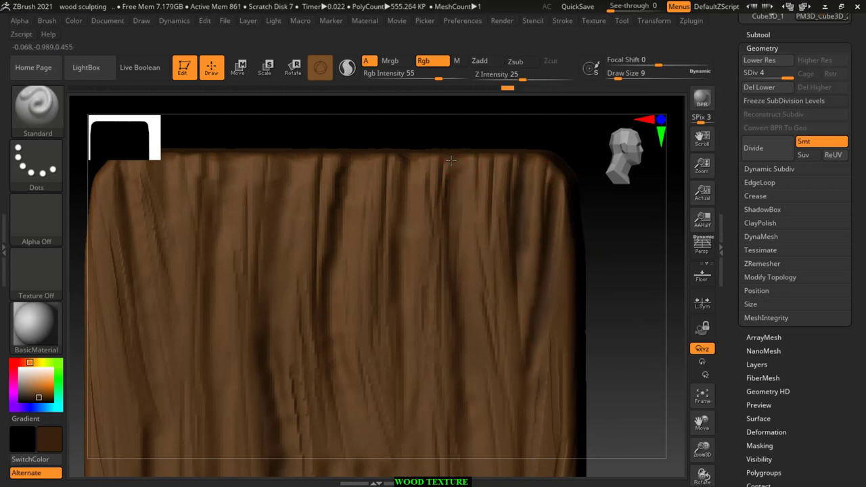
{"action": "key", "text": "ctrl+shift+z"}
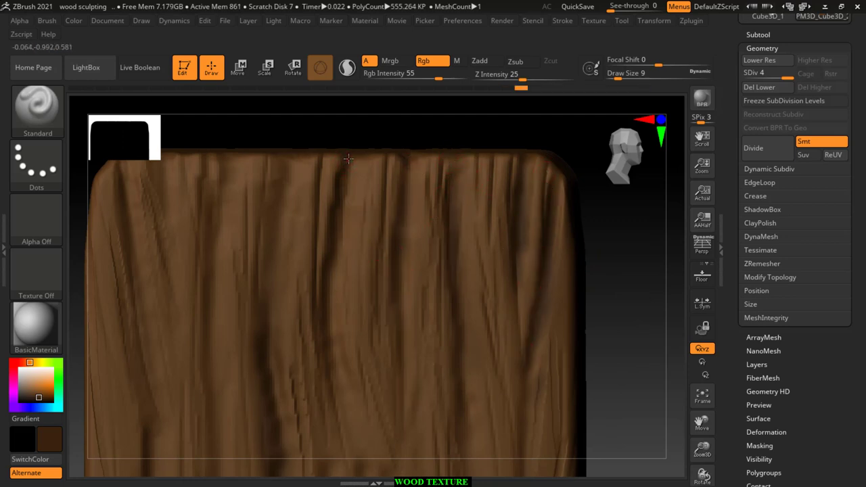
{"action": "key", "text": "ctrl+shift+z"}
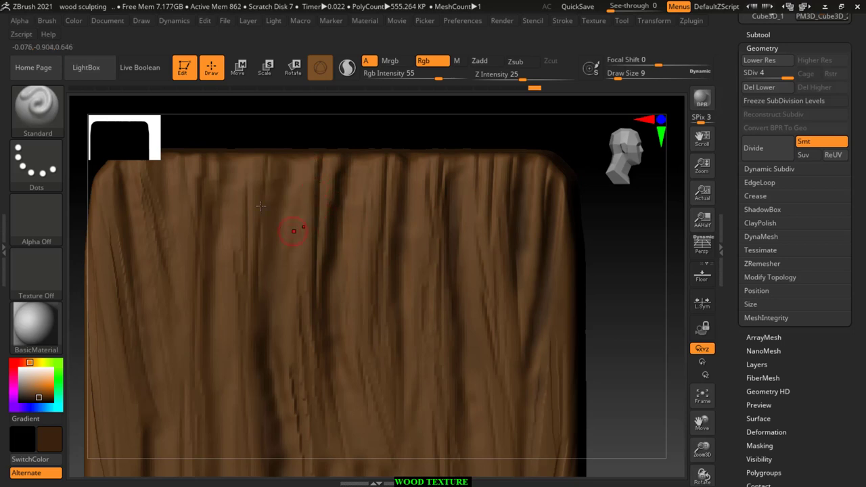
{"action": "key", "text": "ctrl+shift+z"}
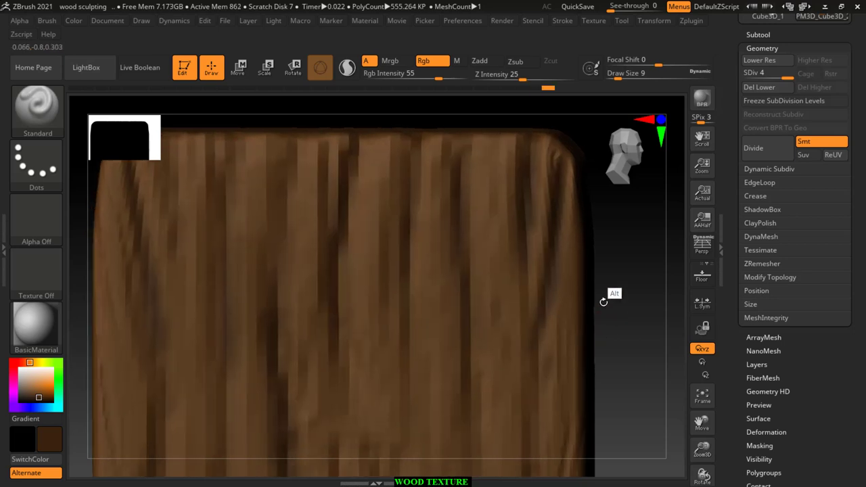
Step: Paint several dark grain streaks down the plank with the Standard brush
{"action": "left_click_drag", "start_coordinate": [606, 294], "coordinate": [642, 230], "text": "alt"}
{"action": "key", "text": "ctrl+shift+z"}
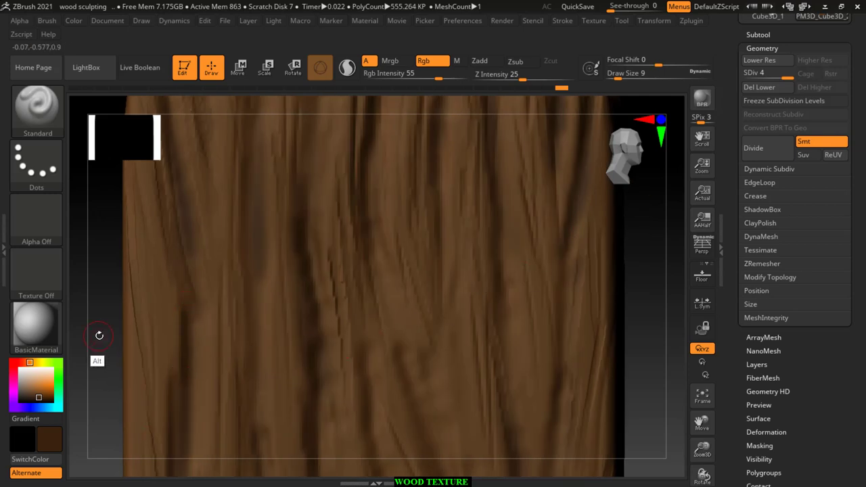
{"action": "left_click_drag", "start_coordinate": [100, 332], "coordinate": [147, 358], "text": "alt"}
{"action": "left_click_drag", "start_coordinate": [141, 403], "coordinate": [168, 194], "text": "alt"}
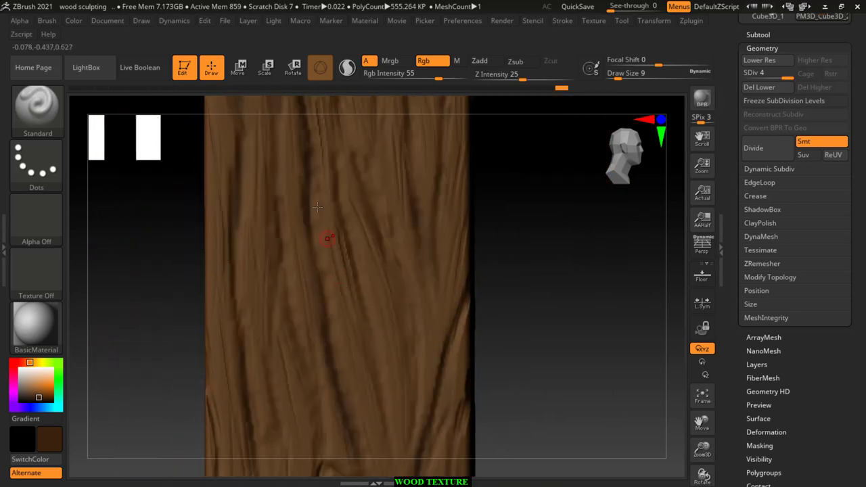
{"action": "left_click_drag", "start_coordinate": [317, 231], "coordinate": [318, 257]}
{"action": "key", "text": "t"}
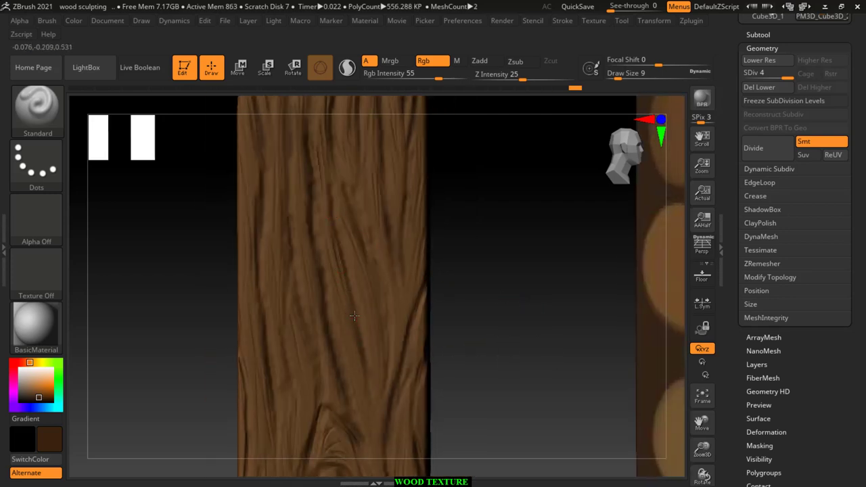
{"action": "left_click_drag", "start_coordinate": [353, 224], "coordinate": [389, 382]}
{"action": "left_click_drag", "start_coordinate": [403, 248], "coordinate": [420, 232]}
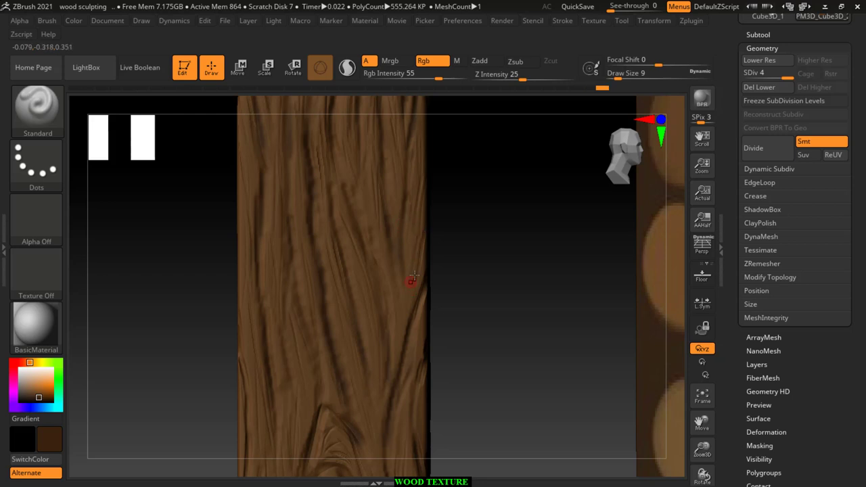
{"action": "left_click_drag", "start_coordinate": [412, 279], "coordinate": [431, 268]}
Step: With a smaller brush, paint a dark stroke below the knot, undo extras, then sample light tan
{"action": "key", "text": "bracketleft"}
{"action": "left_click_drag", "start_coordinate": [481, 340], "coordinate": [528, 207], "text": "alt"}
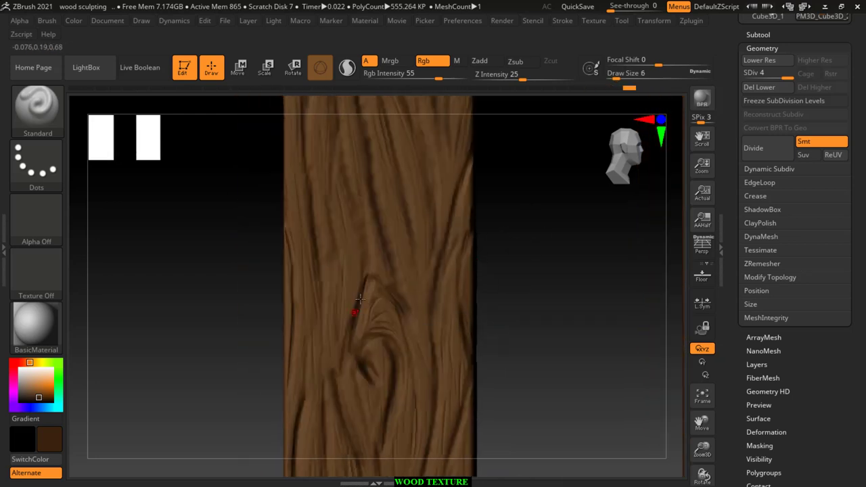
{"action": "left_click_drag", "start_coordinate": [502, 293], "coordinate": [574, 341], "text": "alt"}
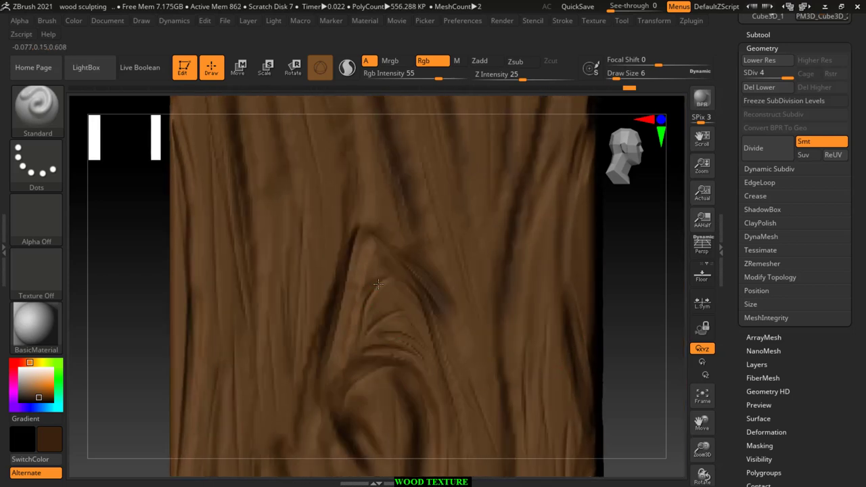
{"action": "left_click_drag", "start_coordinate": [381, 328], "coordinate": [387, 353]}
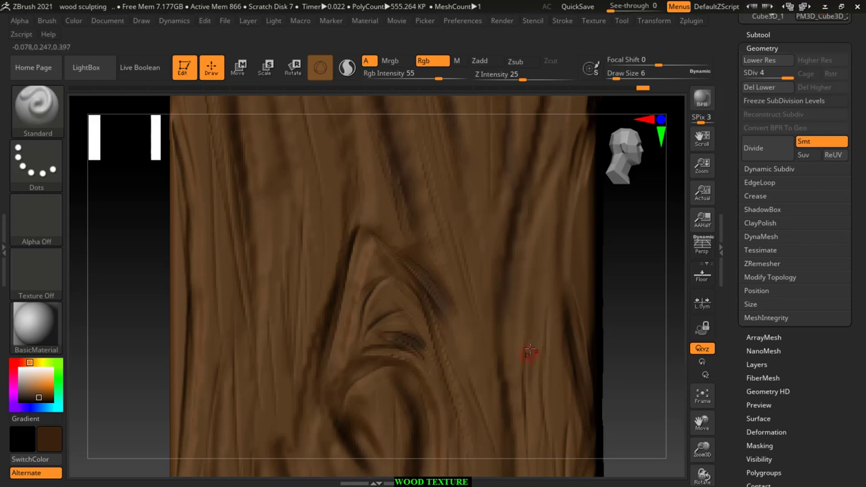
{"action": "left_click_drag", "start_coordinate": [638, 309], "coordinate": [595, 304]}
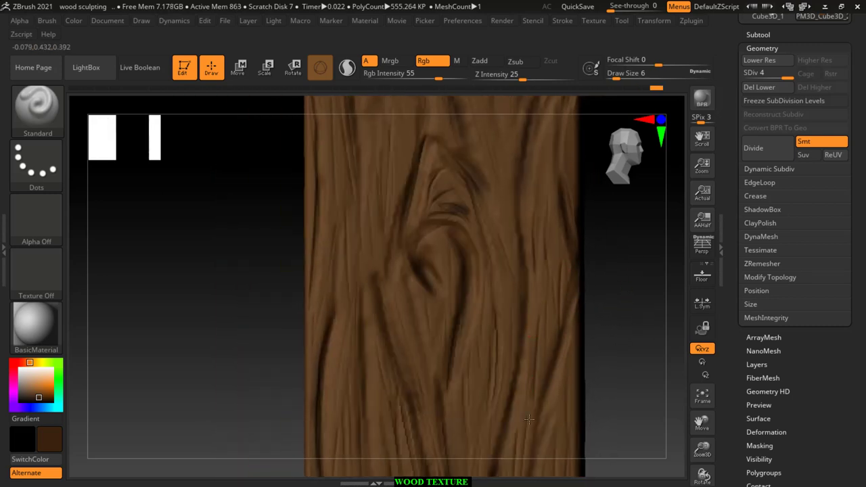
{"action": "left_click_drag", "start_coordinate": [596, 345], "coordinate": [535, 307]}
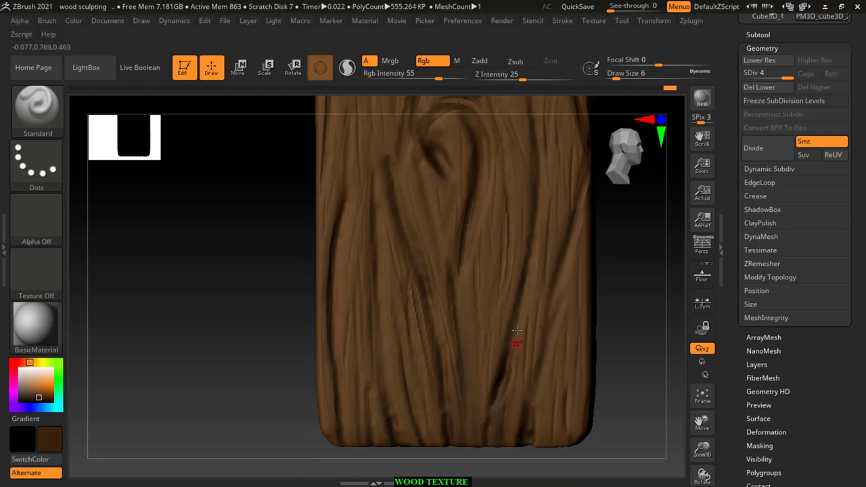
{"action": "key", "text": "ctrl+z"}
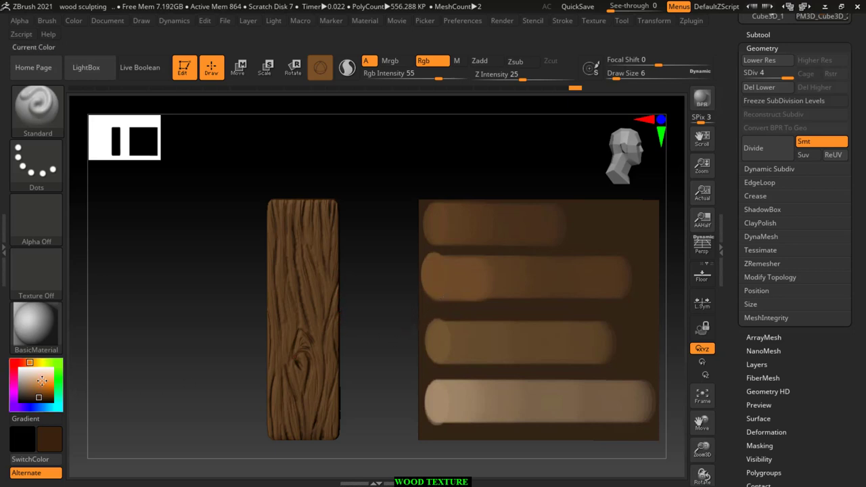
{"action": "left_click_drag", "start_coordinate": [37, 380], "coordinate": [474, 410]}
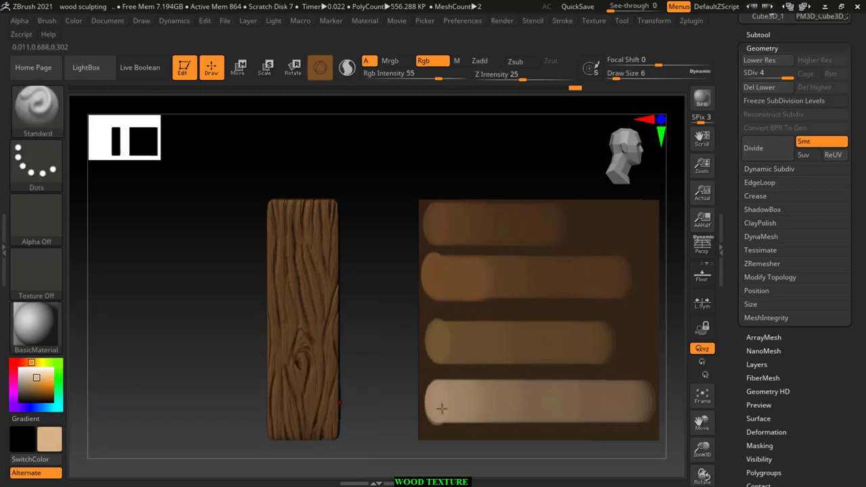
Step: Paint light tan highlights near the bottom at Rgb Intensity 24, undoing the last stroke
{"action": "mouse_move", "coordinate": [441, 408]}
{"action": "right_mouse_down", "text": "alt"}
{"action": "mouse_move", "coordinate": [354, 384]}
{"action": "mouse_move", "coordinate": [421, 219]}
{"action": "mouse_move", "coordinate": [481, 348]}
{"action": "mouse_move", "coordinate": [575, 207]}
{"action": "mouse_move", "coordinate": [547, 282]}
{"action": "right_mouse_up", "text": "alt"}
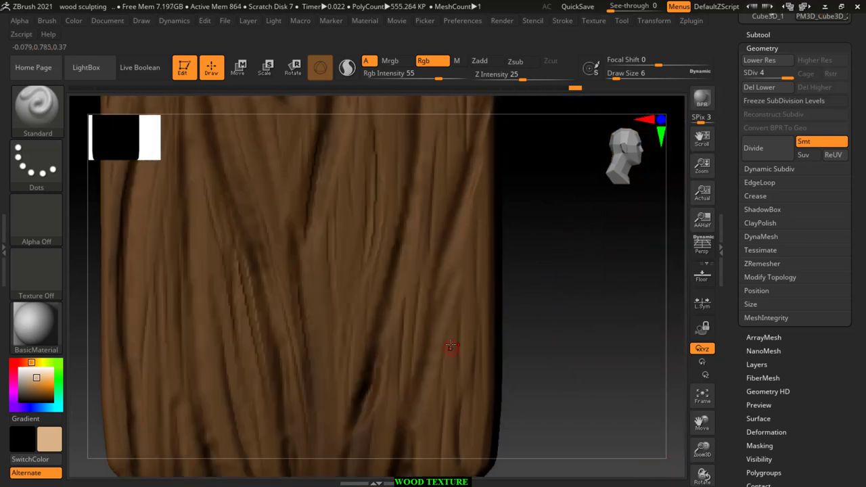
{"action": "right_click_drag", "start_coordinate": [396, 435], "coordinate": [543, 254], "text": "alt"}
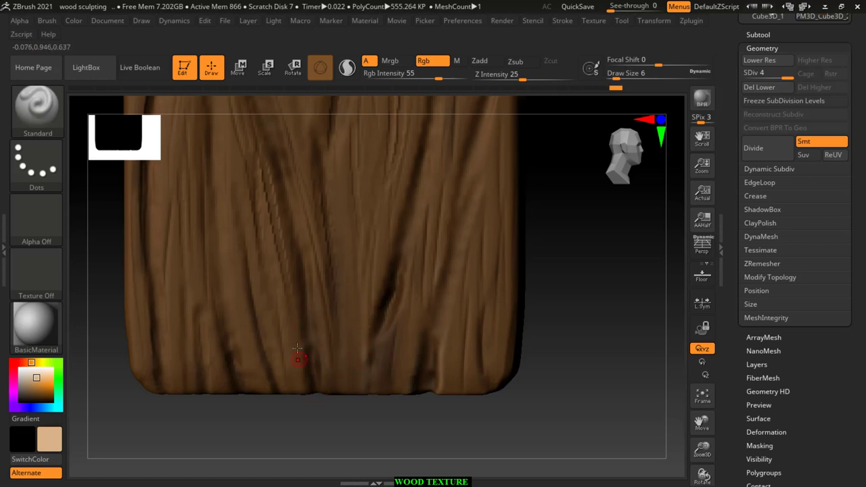
{"action": "left_click_drag", "start_coordinate": [282, 239], "coordinate": [296, 313]}
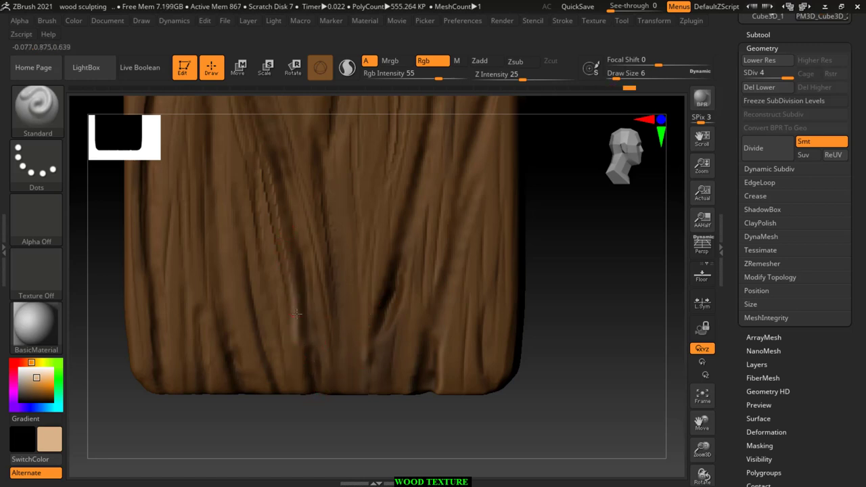
{"action": "left_click_drag", "start_coordinate": [438, 78], "coordinate": [414, 77]}
{"action": "left_click_drag", "start_coordinate": [247, 292], "coordinate": [285, 400]}
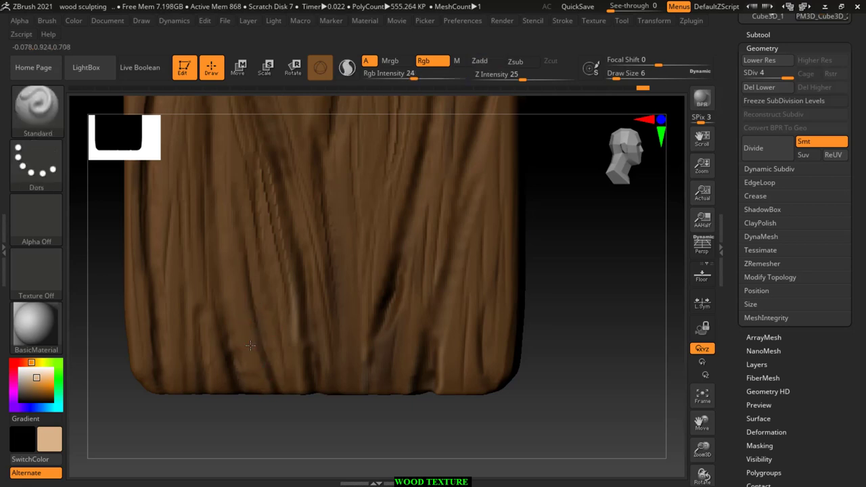
{"action": "left_click_drag", "start_coordinate": [251, 346], "coordinate": [202, 353]}
{"action": "key", "text": "["}
{"action": "key", "text": "ctrl+z"}
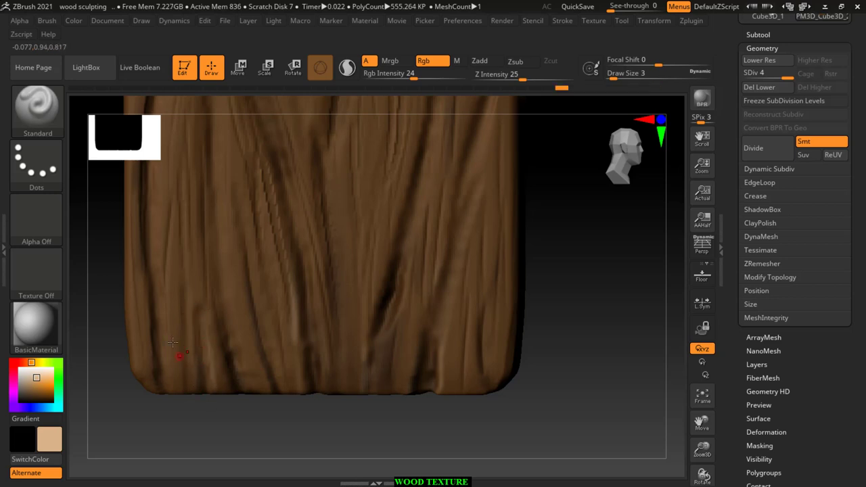
Step: Paint six light grain strokes across the plank's lower end, left to right
{"action": "left_click_drag", "start_coordinate": [142, 284], "coordinate": [164, 374]}
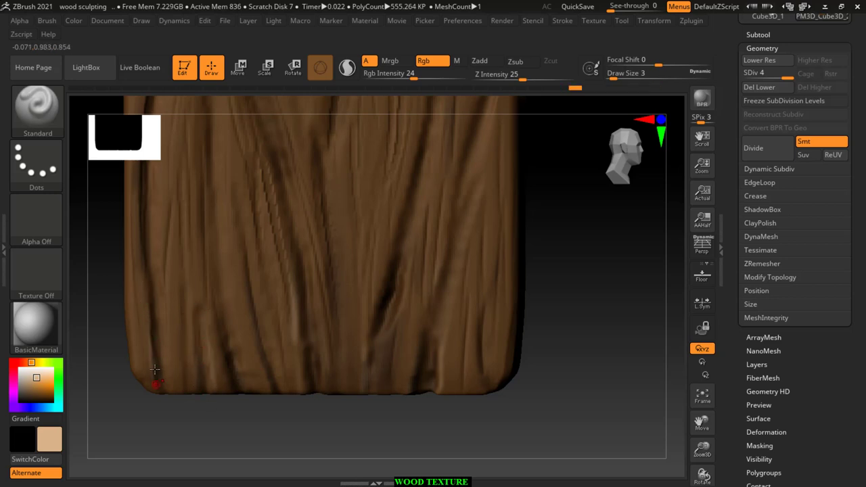
{"action": "left_click_drag", "start_coordinate": [154, 273], "coordinate": [161, 265]}
{"action": "left_click_drag", "start_coordinate": [259, 287], "coordinate": [261, 205]}
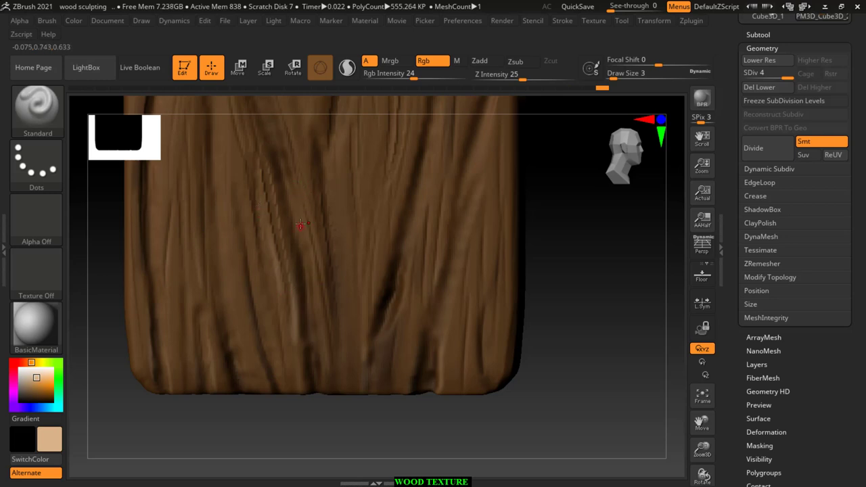
{"action": "left_click_drag", "start_coordinate": [312, 271], "coordinate": [324, 329]}
{"action": "left_click_drag", "start_coordinate": [402, 269], "coordinate": [397, 313]}
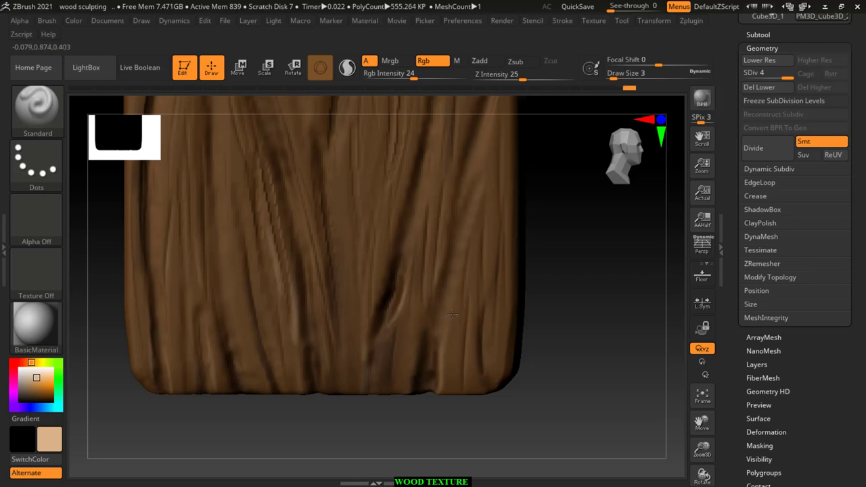
{"action": "left_click_drag", "start_coordinate": [460, 295], "coordinate": [464, 263]}
{"action": "mouse_move", "coordinate": [545, 292]}
{"action": "left_mouse_down", "text": "alt"}
{"action": "mouse_move", "coordinate": [575, 256]}
{"action": "mouse_move", "coordinate": [567, 406]}
{"action": "mouse_move", "coordinate": [526, 366]}
{"action": "left_mouse_up", "text": "alt"}
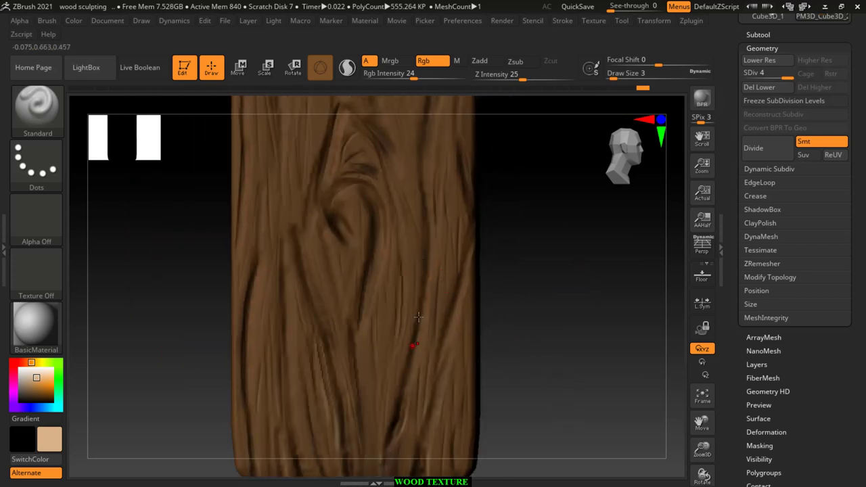
Step: Paint grain strokes below and curving around the knot
{"action": "left_click_drag", "start_coordinate": [402, 381], "coordinate": [417, 312]}
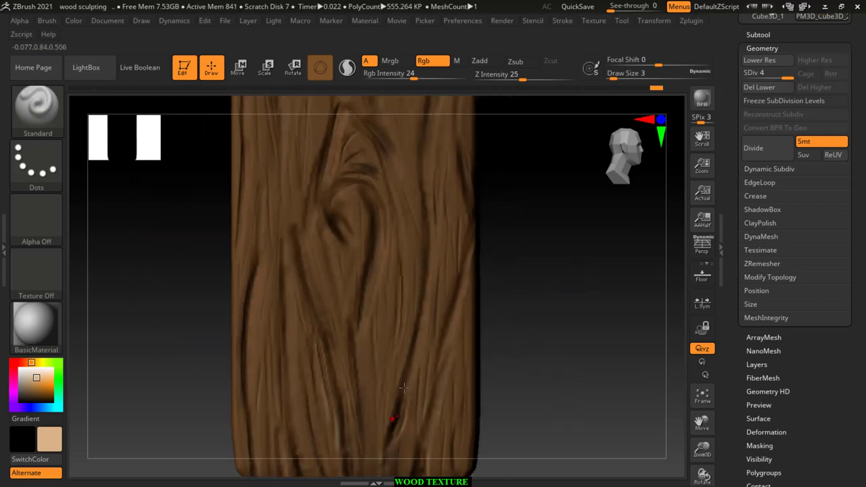
{"action": "mouse_move", "coordinate": [429, 309]}
{"action": "left_mouse_down"}
{"action": "mouse_move", "coordinate": [425, 331]}
{"action": "mouse_move", "coordinate": [449, 310]}
{"action": "mouse_move", "coordinate": [522, 338]}
{"action": "left_mouse_up"}
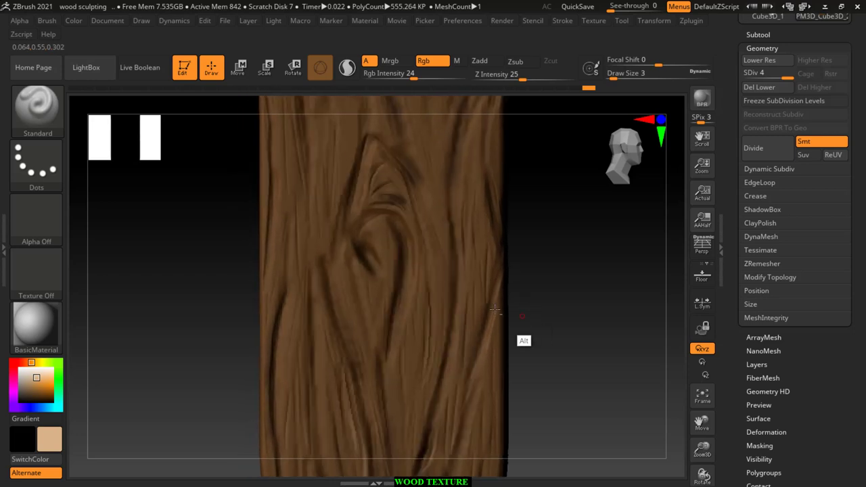
{"action": "left_click_drag", "start_coordinate": [382, 271], "coordinate": [355, 247]}
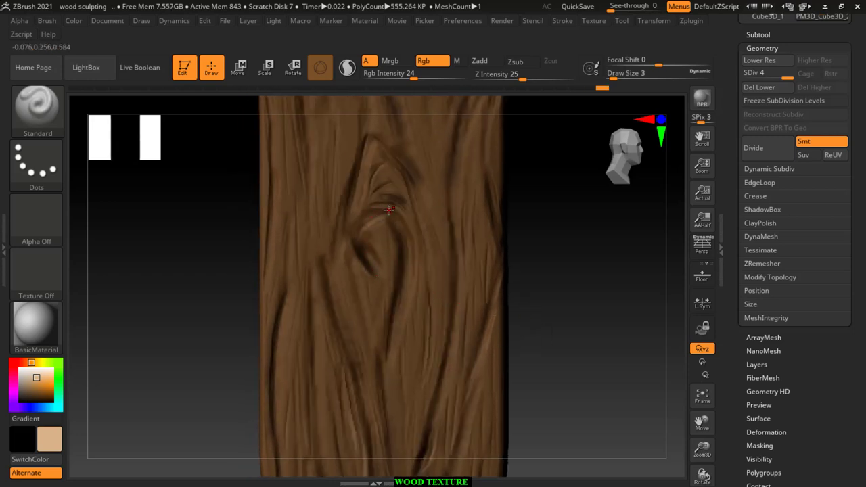
{"action": "left_click_drag", "start_coordinate": [389, 210], "coordinate": [412, 264]}
{"action": "left_click_drag", "start_coordinate": [578, 317], "coordinate": [575, 309]}
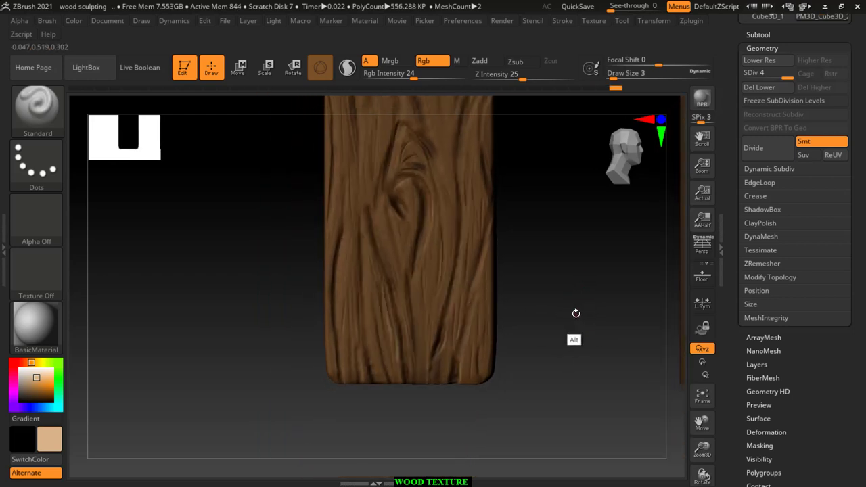
{"action": "left_click_drag", "start_coordinate": [584, 277], "coordinate": [572, 277], "text": "shift"}
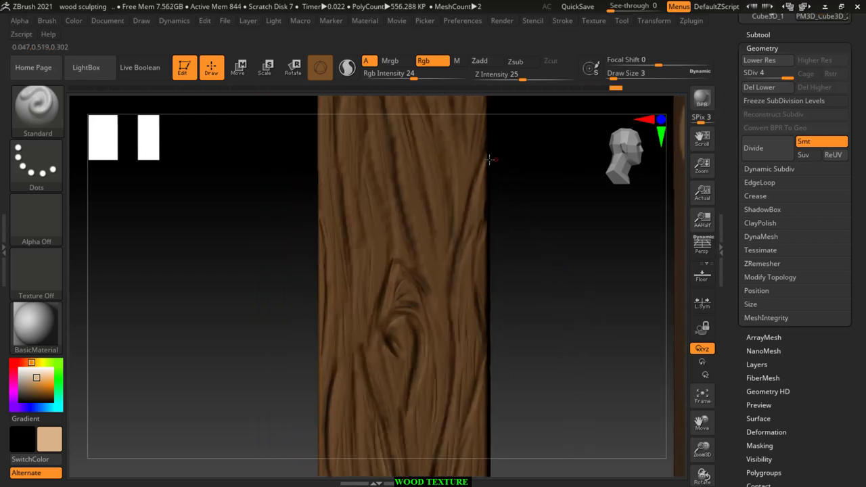
{"action": "left_click_drag", "start_coordinate": [471, 181], "coordinate": [467, 200]}
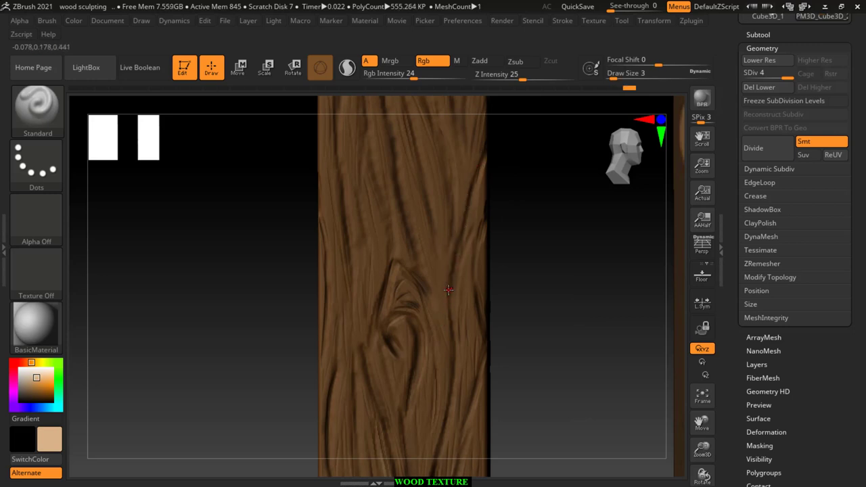
Step: At brush size 5, streak light tan highlights along the plank's grain lines
{"action": "key", "text": "bracketright"}
{"action": "key", "text": "bracketright"}
{"action": "left_click_drag", "start_coordinate": [485, 149], "coordinate": [473, 195]}
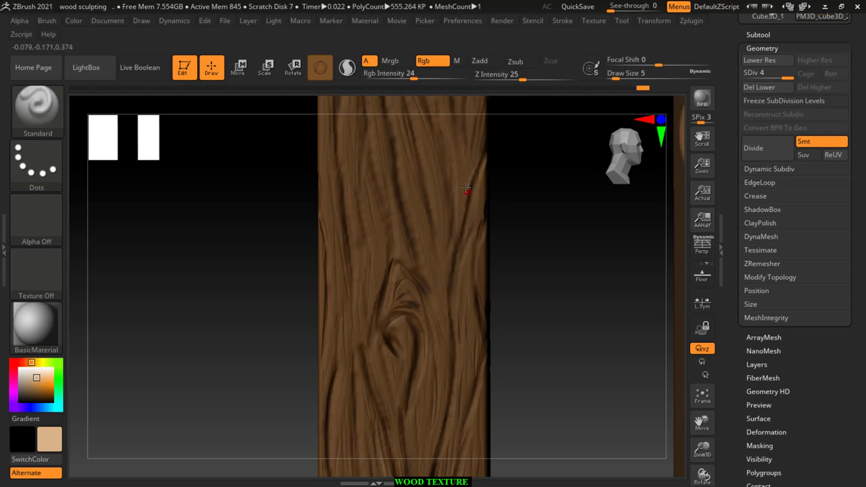
{"action": "left_click_drag", "start_coordinate": [537, 162], "coordinate": [502, 245], "text": "alt"}
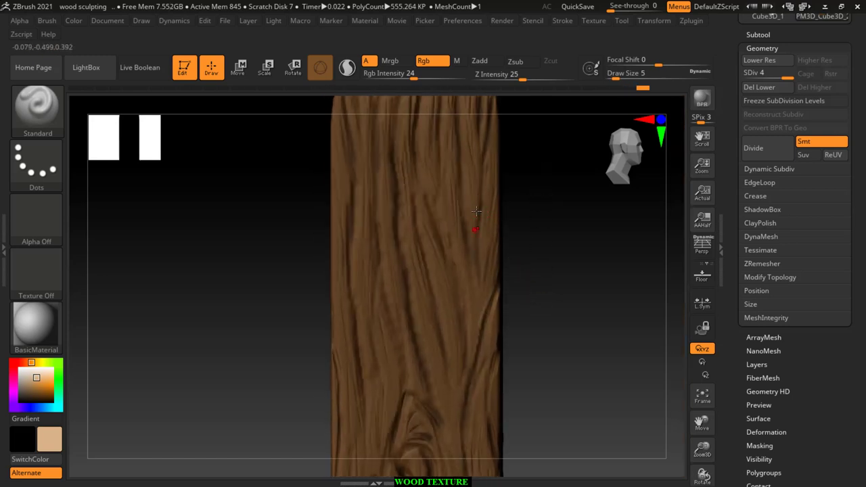
{"action": "left_click_drag", "start_coordinate": [476, 211], "coordinate": [479, 270]}
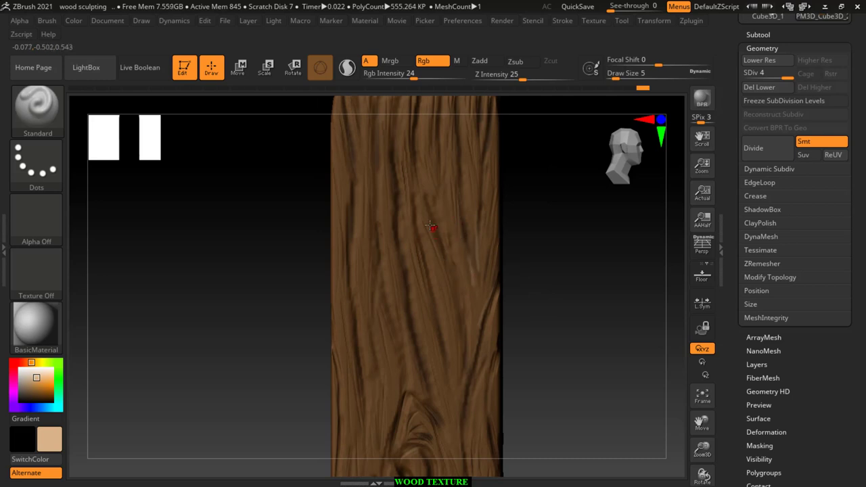
{"action": "left_click_drag", "start_coordinate": [410, 217], "coordinate": [445, 372]}
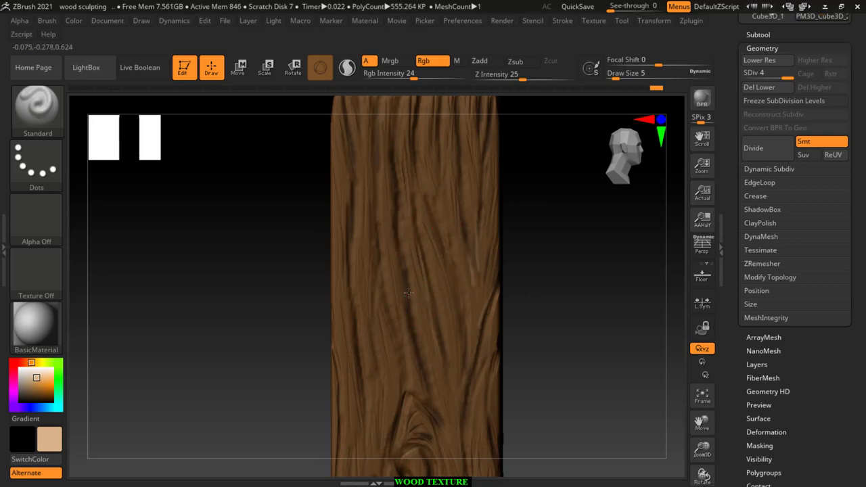
{"action": "left_click_drag", "start_coordinate": [408, 292], "coordinate": [430, 396]}
{"action": "left_click_drag", "start_coordinate": [342, 226], "coordinate": [343, 324]}
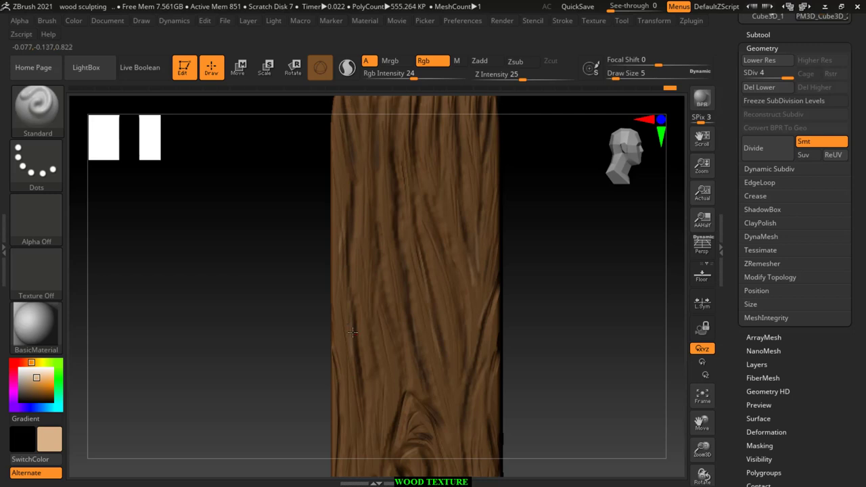
{"action": "mouse_move", "coordinate": [535, 278]}
{"action": "left_mouse_down"}
{"action": "mouse_move", "coordinate": [383, 255]}
{"action": "mouse_move", "coordinate": [350, 195]}
{"action": "mouse_move", "coordinate": [256, 216]}
{"action": "mouse_move", "coordinate": [325, 243]}
{"action": "mouse_move", "coordinate": [348, 290]}
{"action": "left_mouse_up"}
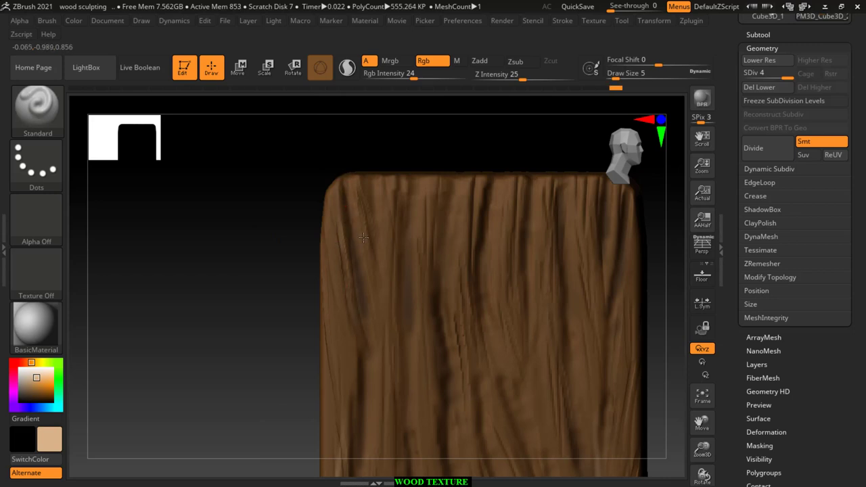
Step: Paint faint light highlight streaks and dabs across the plank's top end
{"action": "left_click_drag", "start_coordinate": [364, 237], "coordinate": [370, 268]}
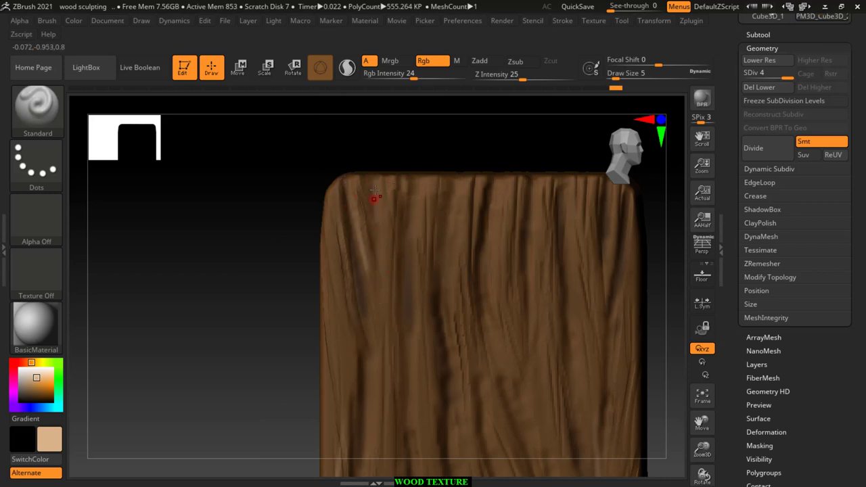
{"action": "left_click_drag", "start_coordinate": [383, 140], "coordinate": [450, 285]}
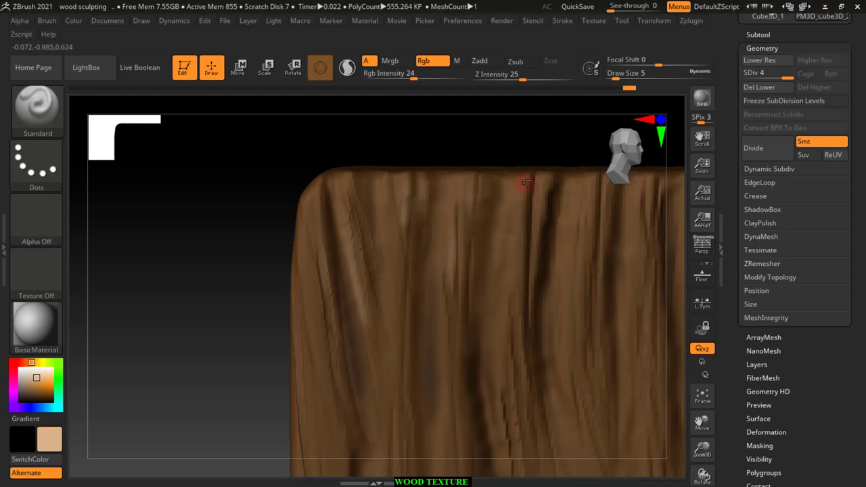
{"action": "mouse_move", "coordinate": [521, 254]}
{"action": "left_mouse_down"}
{"action": "mouse_move", "coordinate": [522, 214]}
{"action": "mouse_move", "coordinate": [537, 217]}
{"action": "left_mouse_up"}
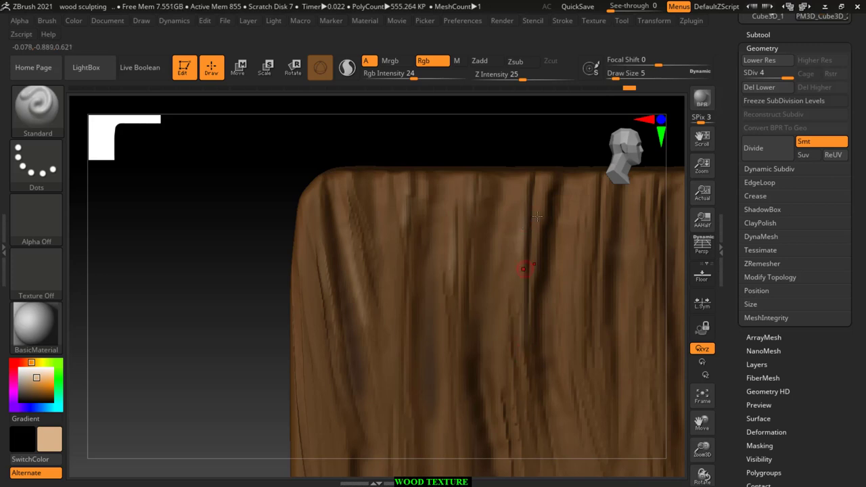
{"action": "left_click_drag", "start_coordinate": [548, 175], "coordinate": [536, 259]}
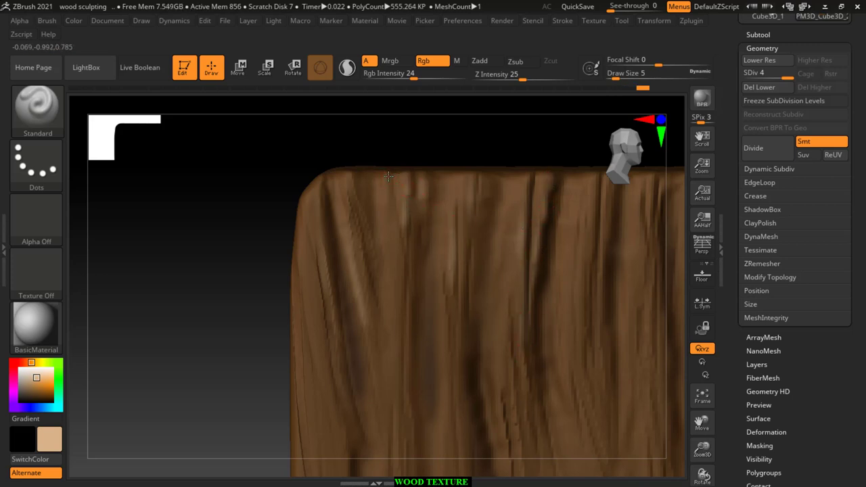
{"action": "mouse_move", "coordinate": [421, 179]}
{"action": "left_mouse_down"}
{"action": "mouse_move", "coordinate": [324, 194]}
{"action": "mouse_move", "coordinate": [317, 276]}
{"action": "left_mouse_up"}
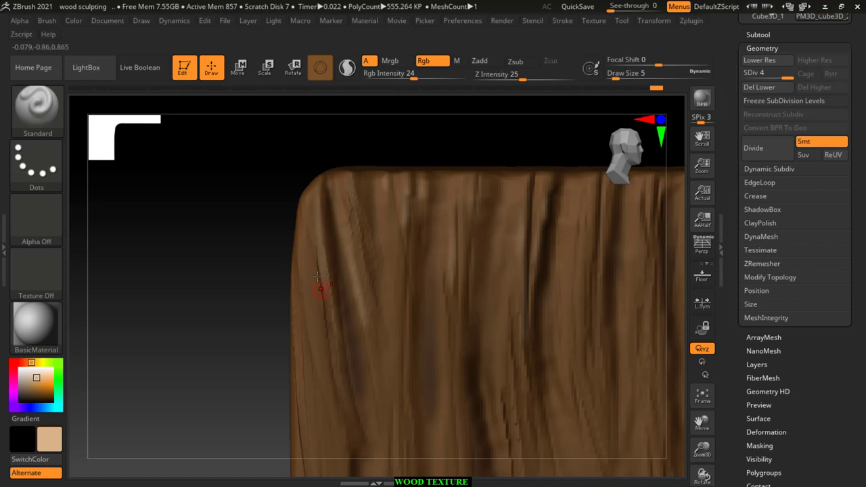
{"action": "left_click_drag", "start_coordinate": [298, 349], "coordinate": [215, 291], "text": "alt"}
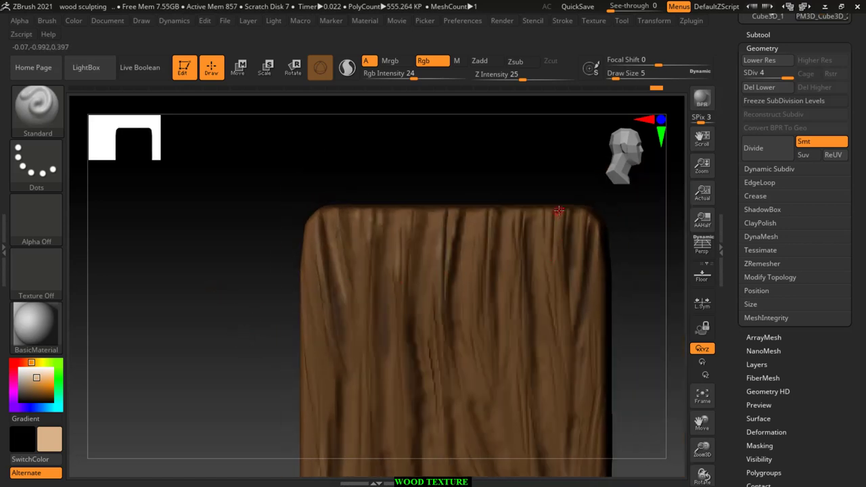
{"action": "left_click_drag", "start_coordinate": [559, 211], "coordinate": [489, 254], "text": "alt"}
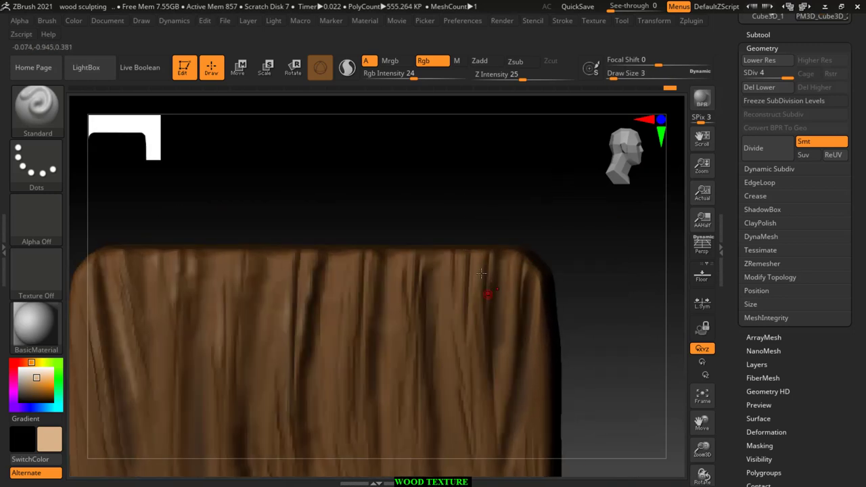
Step: Add more light vertical streaks on the top end, then rotate the plank to inspect it
{"action": "left_click_drag", "start_coordinate": [468, 255], "coordinate": [465, 344]}
{"action": "left_click_drag", "start_coordinate": [509, 257], "coordinate": [513, 306]}
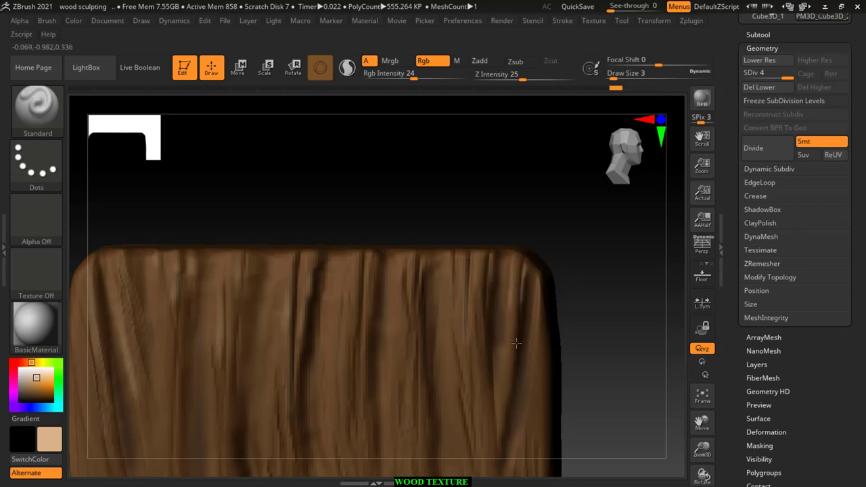
{"action": "mouse_move", "coordinate": [575, 346]}
{"action": "left_mouse_down", "text": "alt"}
{"action": "mouse_move", "coordinate": [584, 335]}
{"action": "mouse_move", "coordinate": [571, 257]}
{"action": "left_mouse_up", "text": "alt"}
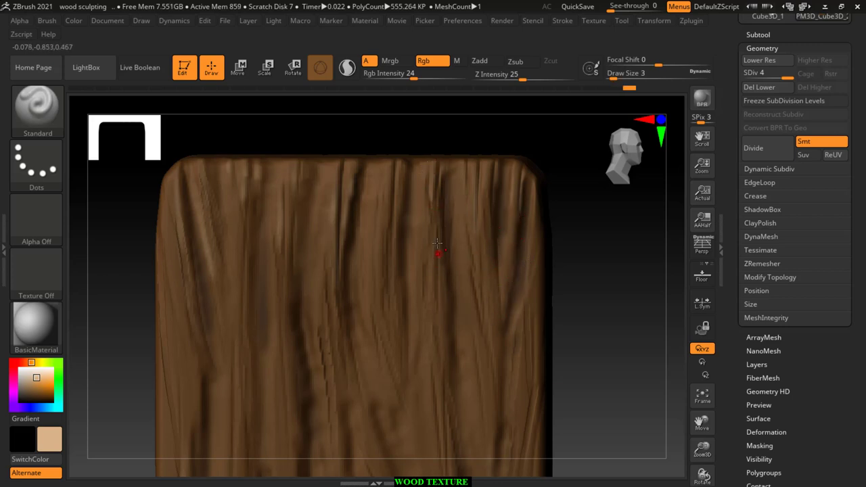
{"action": "right_click_drag", "start_coordinate": [418, 310], "coordinate": [480, 271]}
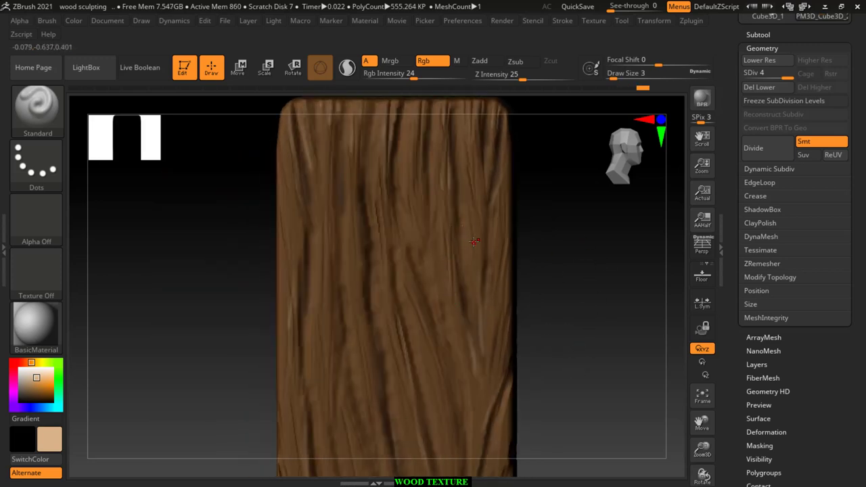
{"action": "mouse_move", "coordinate": [480, 312]}
{"action": "right_mouse_down"}
{"action": "mouse_move", "coordinate": [562, 318]}
{"action": "mouse_move", "coordinate": [545, 239]}
{"action": "right_mouse_up"}
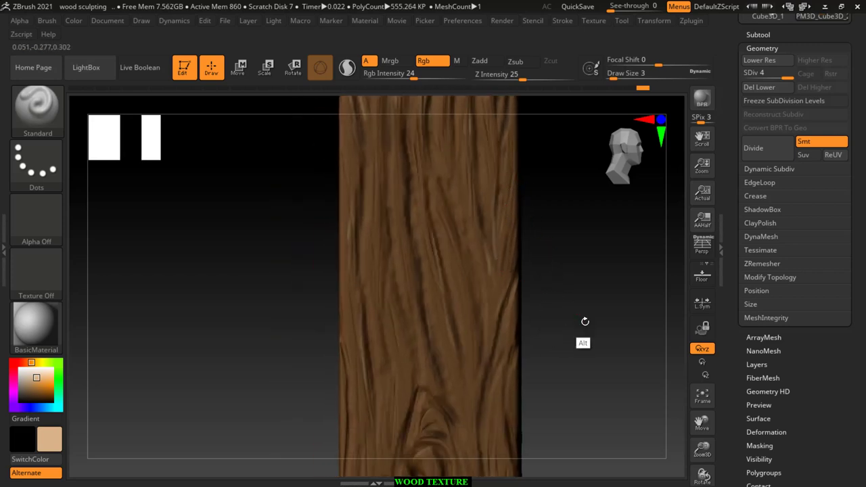
{"action": "mouse_move", "coordinate": [584, 322]}
{"action": "right_mouse_down"}
{"action": "mouse_move", "coordinate": [577, 275]}
{"action": "mouse_move", "coordinate": [546, 358]}
{"action": "mouse_move", "coordinate": [555, 312]}
{"action": "right_mouse_up"}
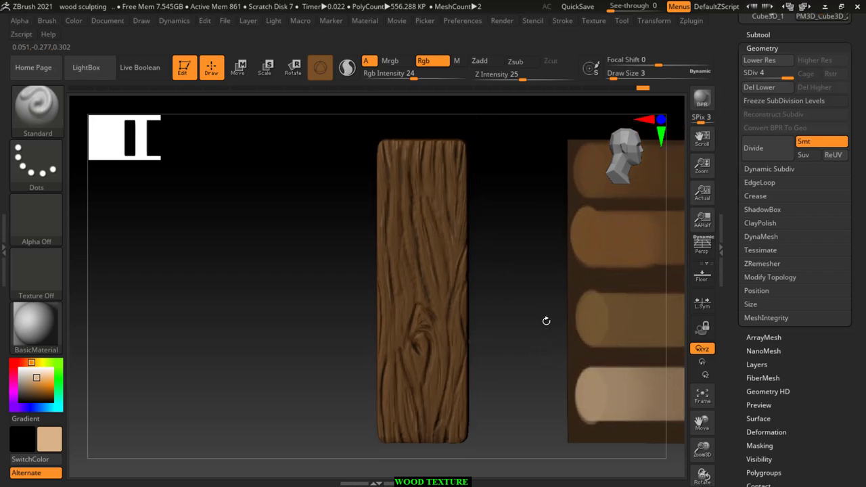
Step: Bring up the Alt+Tab window switcher over the finished plank and WOOD reference
{"action": "key", "text": "alt+Tab"}
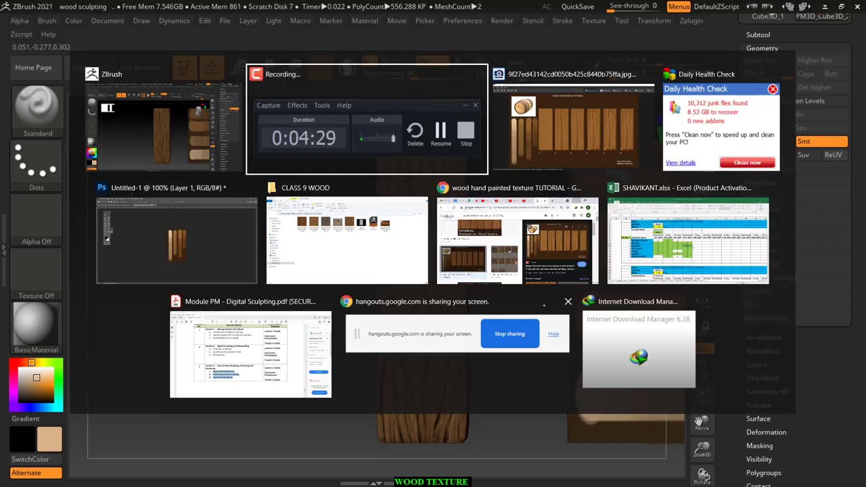